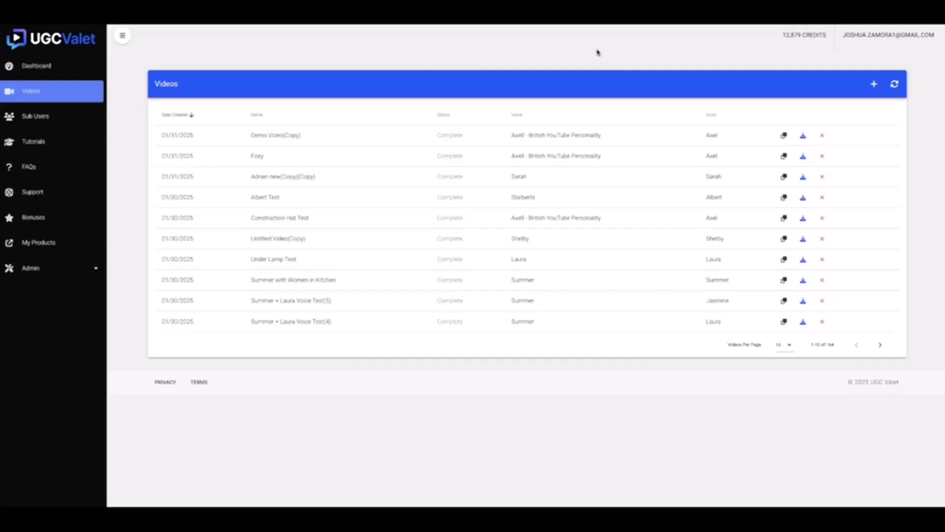
{"action": "left_click", "coordinate": [598, 52]}
{"action": "left_click", "coordinate": [598, 49]}
{"action": "left_click", "coordinate": [793, 57]}
{"action": "left_click", "coordinate": [804, 58]}
Start a new video with the Single creation method and title it "Demo Video"
{"action": "left_click", "coordinate": [874, 84]}
{"action": "left_click", "coordinate": [875, 85]}
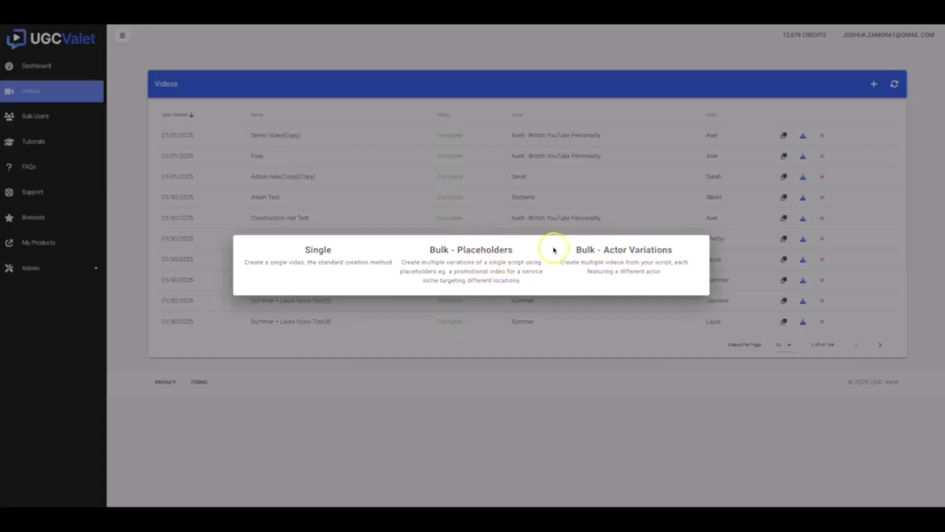
{"action": "left_click", "coordinate": [316, 254]}
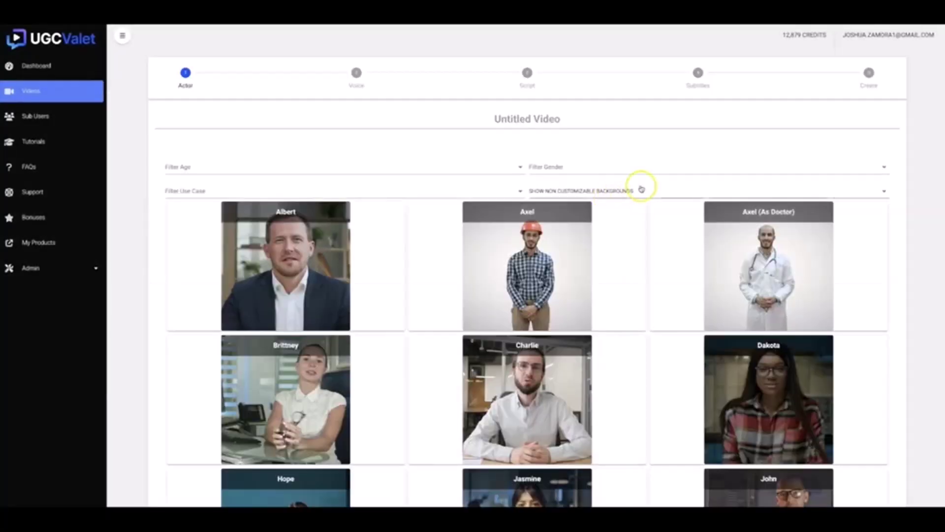
{"action": "left_click", "coordinate": [512, 121]}
{"action": "type", "text": "De"}
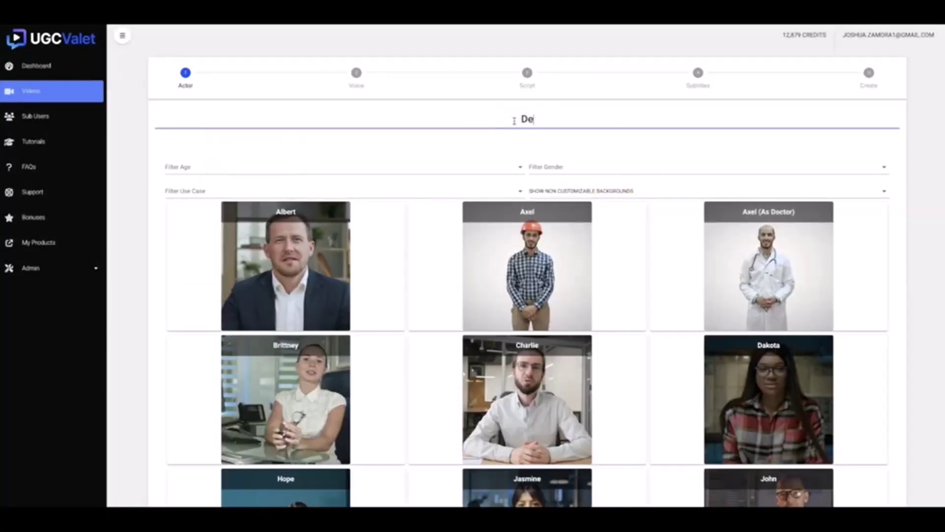
{"action": "type", "text": "mo Video"}
{"action": "left_click", "coordinate": [919, 163]}
Raise the number of actors per page to fit all actors on one page and look through the full list
{"action": "mouse_move", "coordinate": [498, 248]}
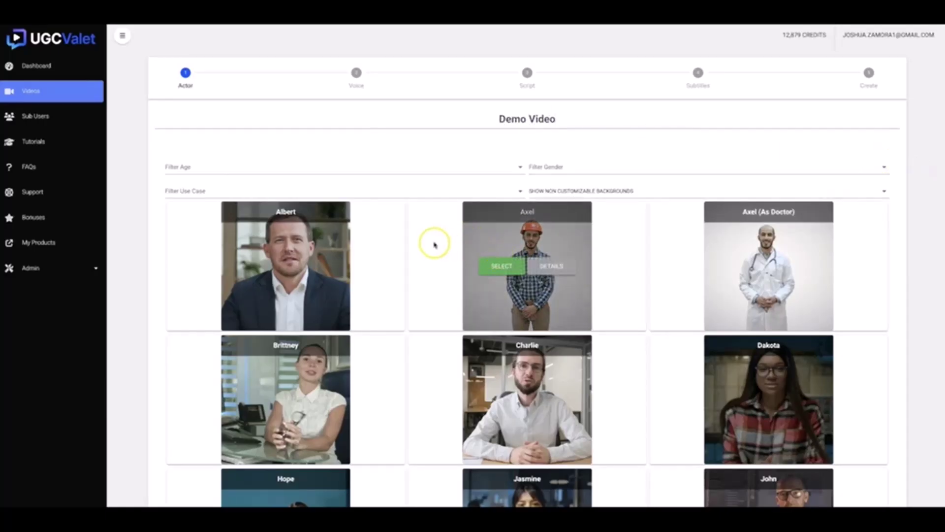
{"action": "scroll", "coordinate": [434, 245], "scroll_direction": "down", "scroll_amount": 5}
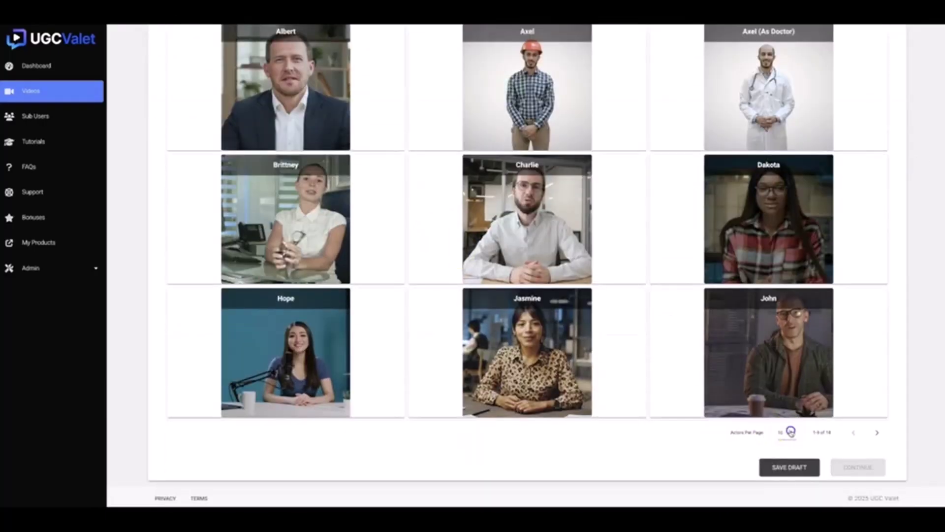
{"action": "left_click", "coordinate": [790, 431]}
{"action": "left_click", "coordinate": [788, 476]}
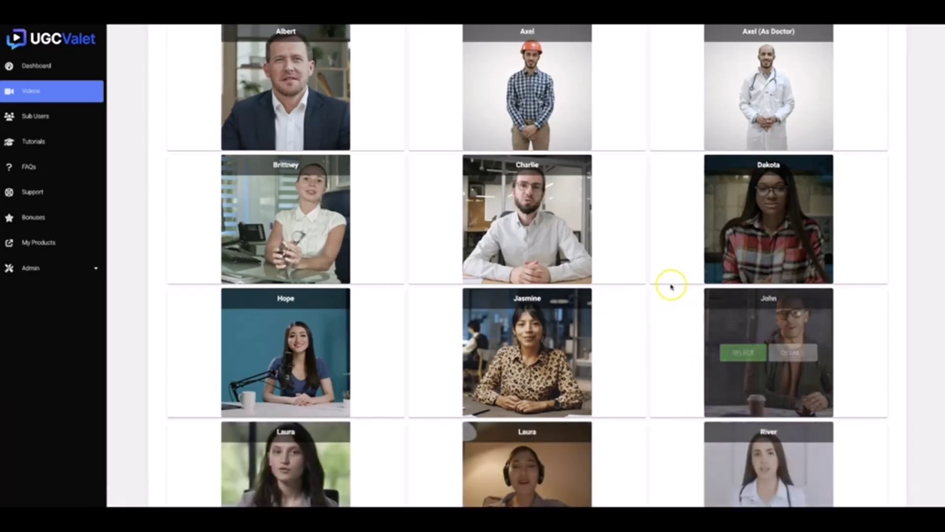
{"action": "scroll", "coordinate": [671, 287], "scroll_direction": "down", "scroll_amount": 8}
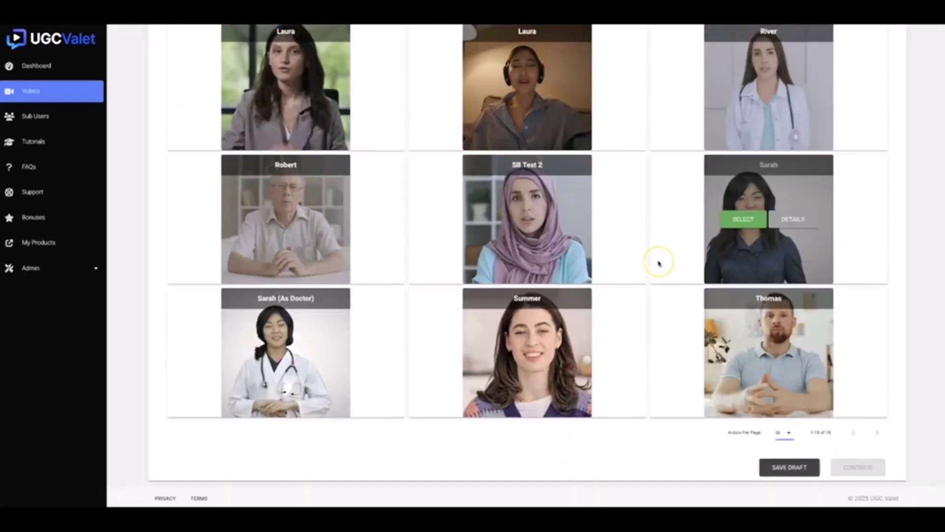
{"action": "scroll", "coordinate": [659, 263], "scroll_direction": "up", "scroll_amount": 10}
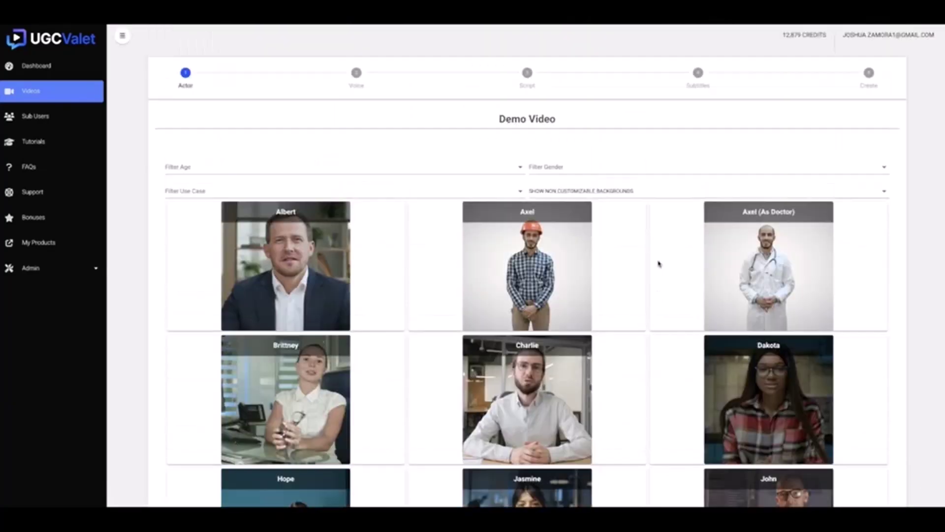
{"action": "mouse_move", "coordinate": [660, 239]}
{"action": "scroll", "coordinate": [655, 233], "scroll_direction": "down", "scroll_amount": 3}
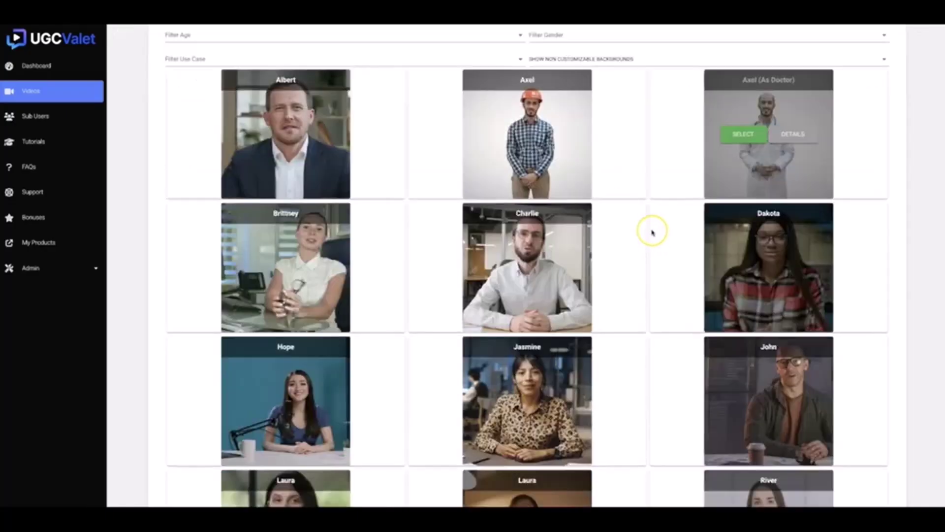
{"action": "scroll", "coordinate": [652, 233], "scroll_direction": "down", "scroll_amount": 8}
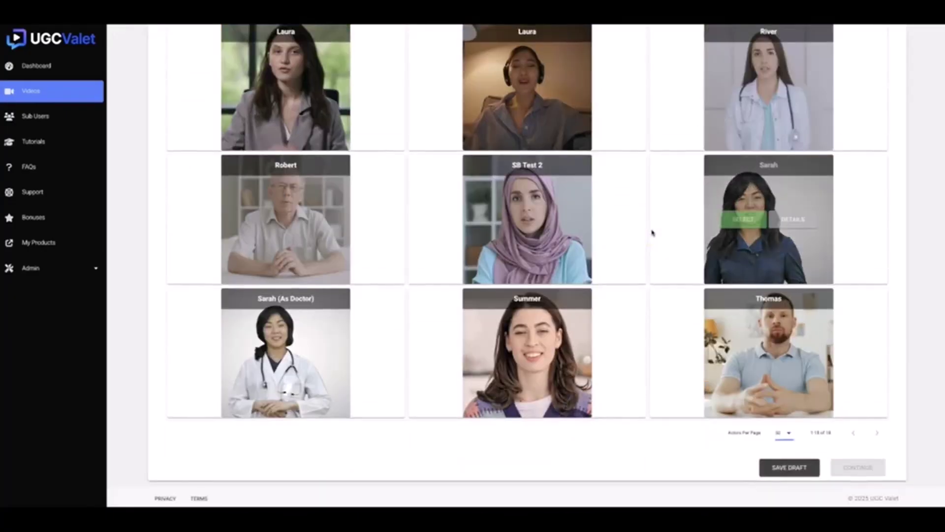
{"action": "scroll", "coordinate": [652, 232], "scroll_direction": "up", "scroll_amount": 11}
{"action": "scroll", "coordinate": [653, 232], "scroll_direction": "up", "scroll_amount": 2}
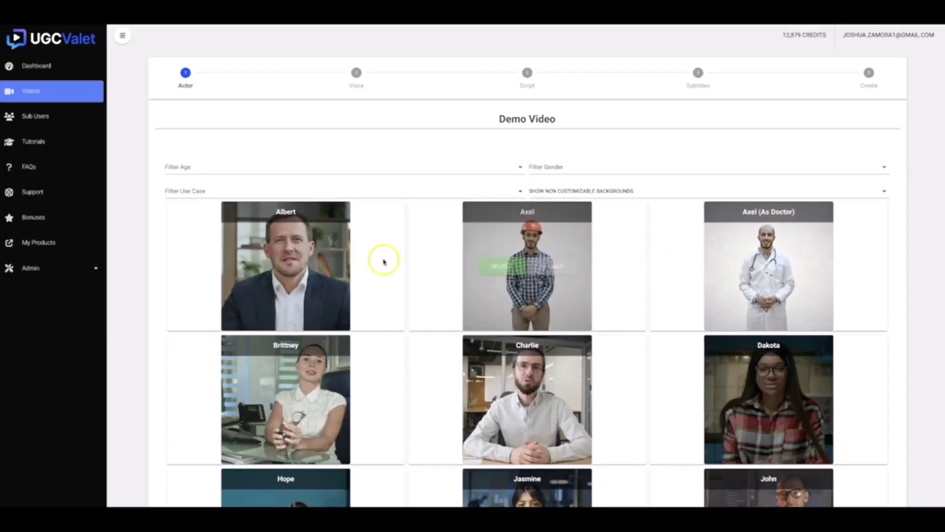
Preview the actor details of Axel with the hard hat, briefly play his sample video and read the voice recommendation
{"action": "scroll", "coordinate": [605, 258], "scroll_direction": "down", "scroll_amount": 1}
{"action": "left_click", "coordinate": [559, 218]}
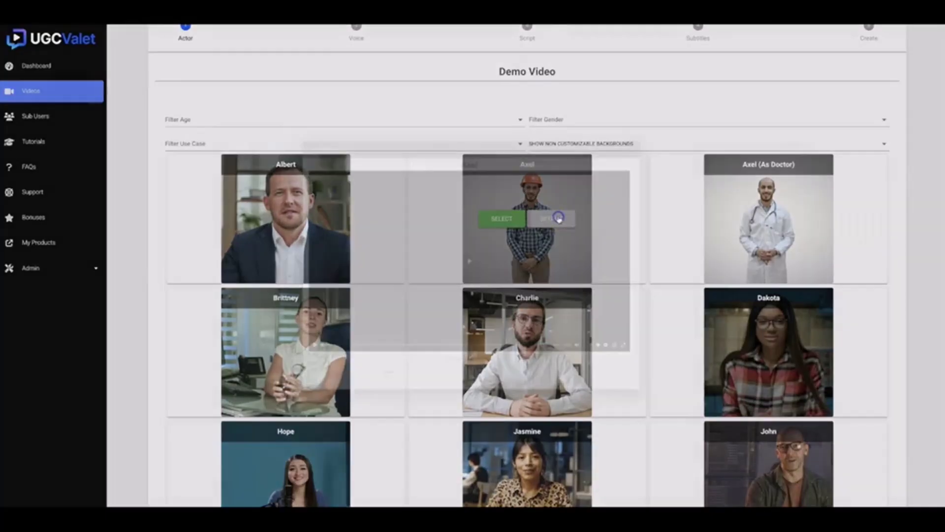
{"action": "left_click", "coordinate": [468, 258]}
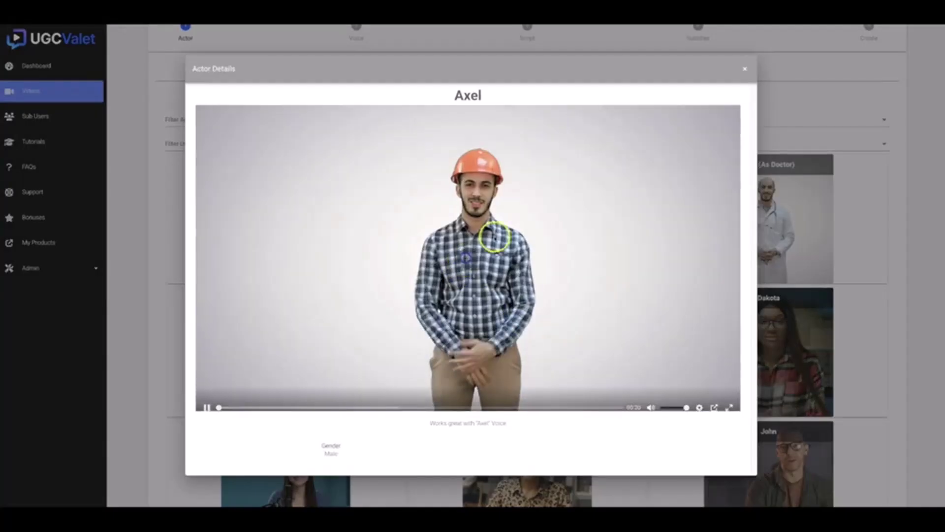
{"action": "left_click", "coordinate": [480, 269]}
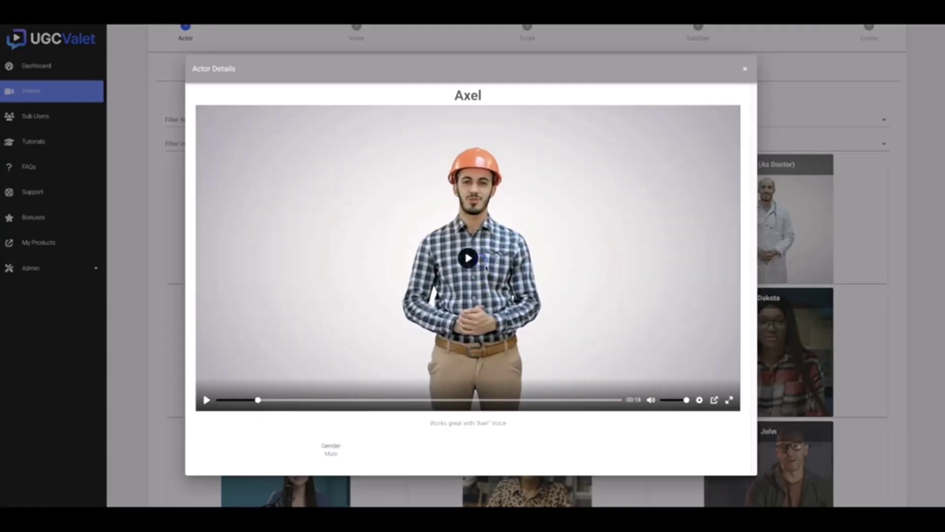
{"action": "left_click_drag", "start_coordinate": [426, 424], "coordinate": [504, 422]}
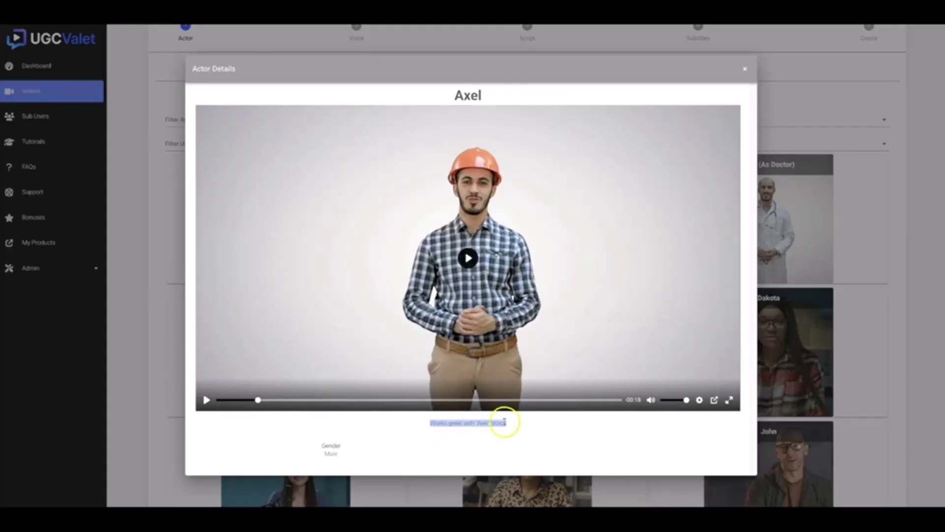
{"action": "left_click", "coordinate": [485, 424]}
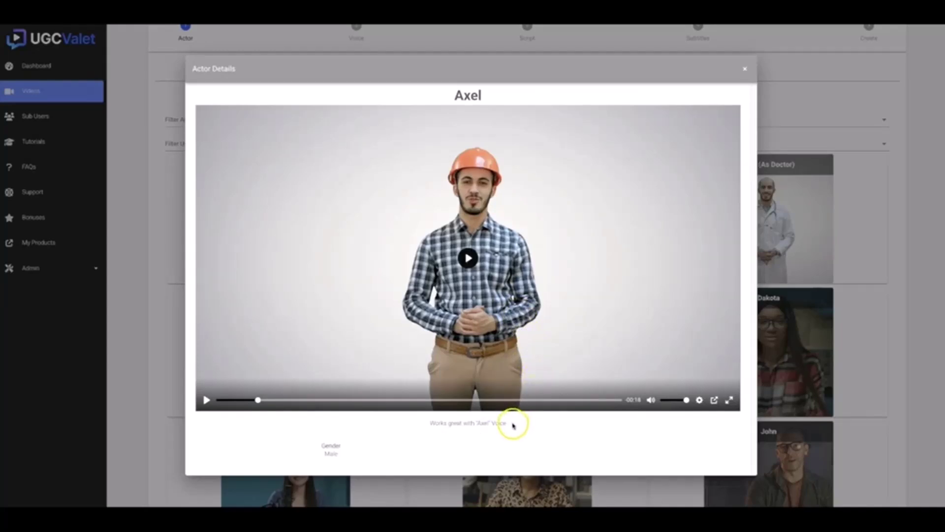
{"action": "left_click", "coordinate": [747, 69]}
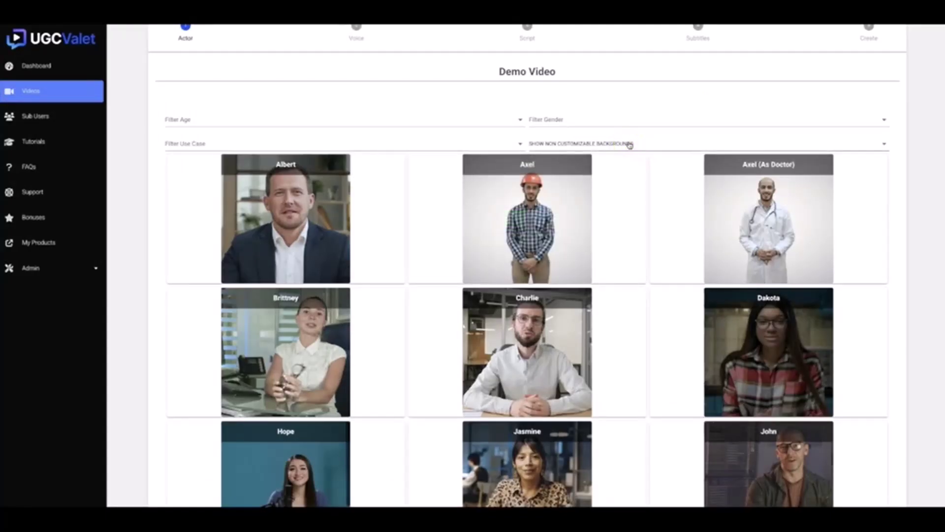
Filter the actors to show only customizable backgrounds and select the half-body Sarah
{"action": "left_click", "coordinate": [630, 143]}
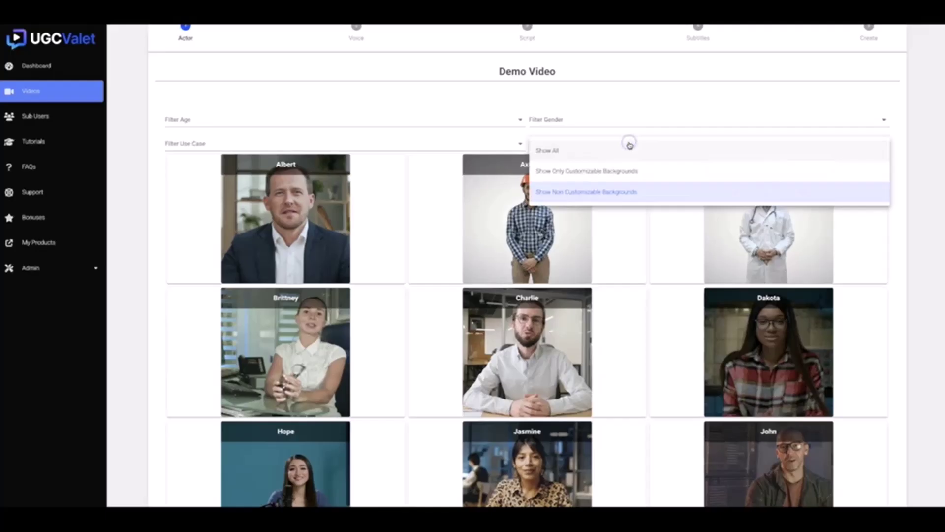
{"action": "left_click", "coordinate": [612, 169]}
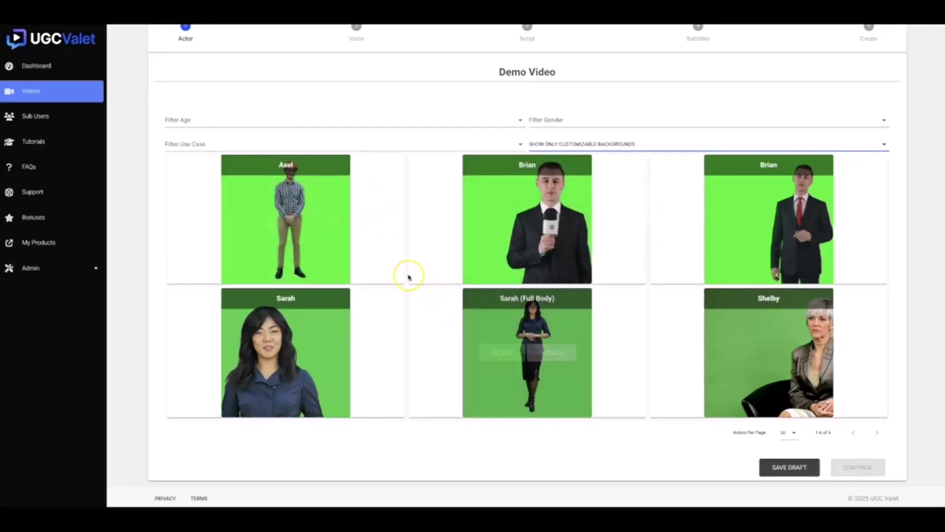
{"action": "mouse_move", "coordinate": [249, 350]}
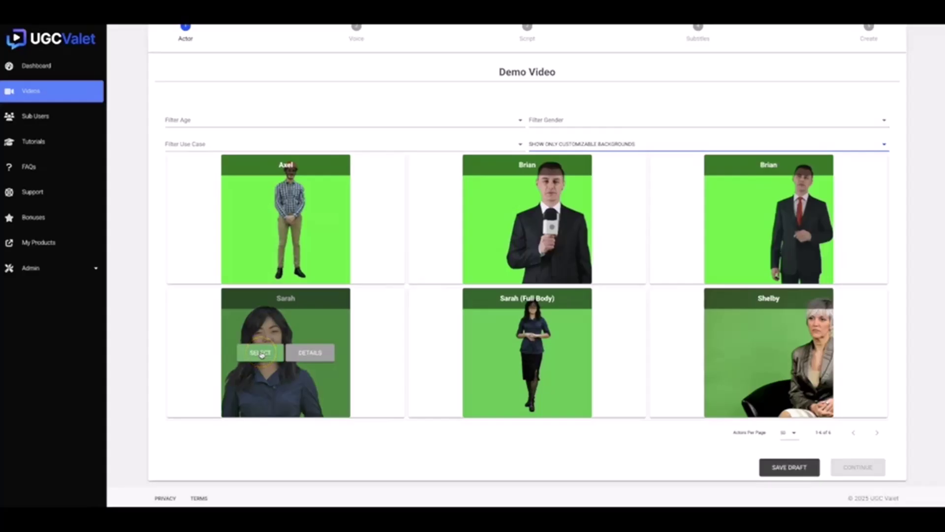
{"action": "left_click", "coordinate": [261, 352]}
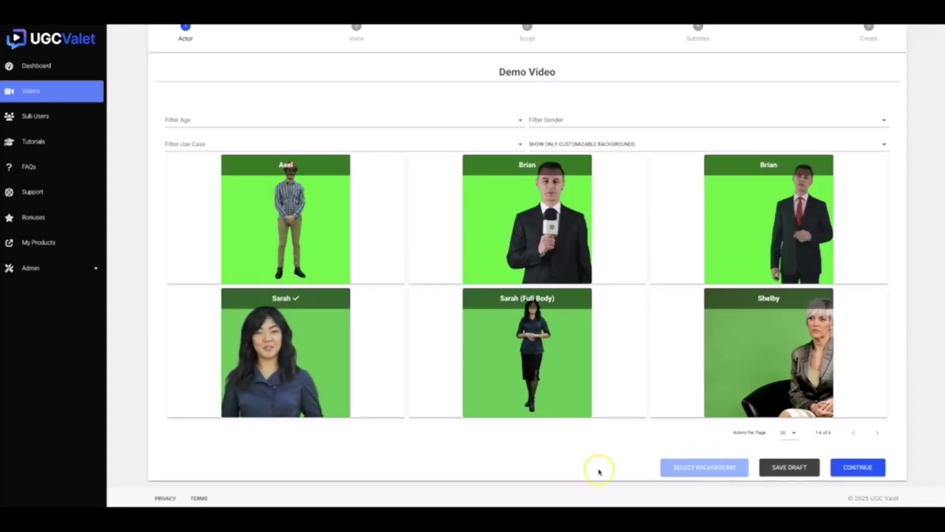
Open the video background selection for Sarah and look through the available image and video backgrounds
{"action": "mouse_move", "coordinate": [333, 365]}
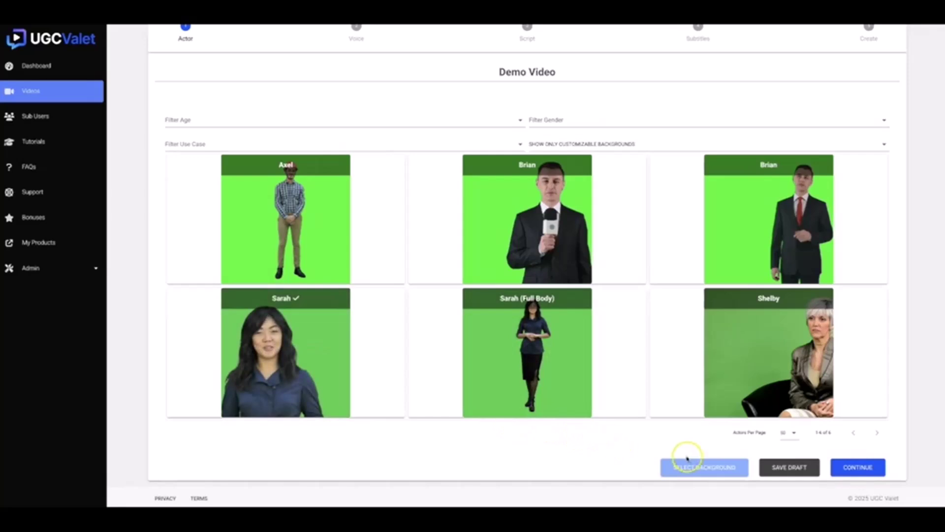
{"action": "left_click", "coordinate": [696, 468]}
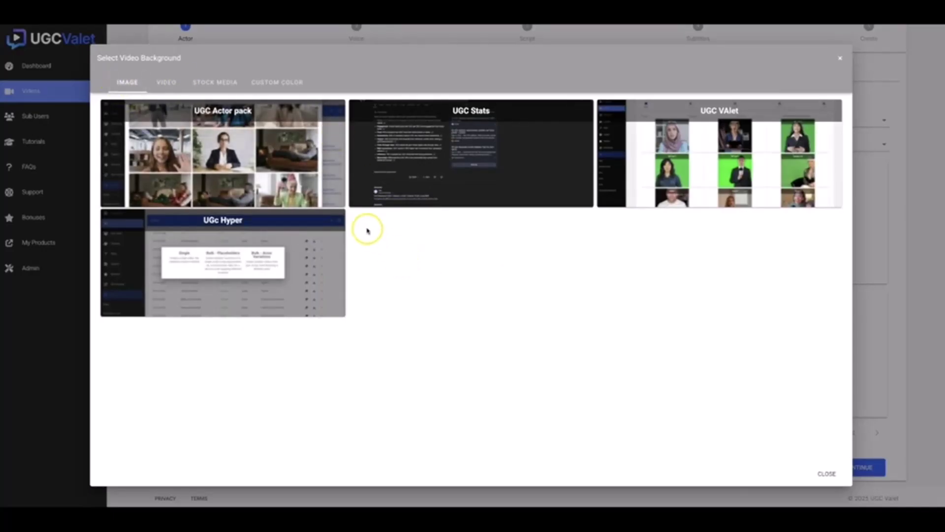
{"action": "left_click", "coordinate": [168, 83]}
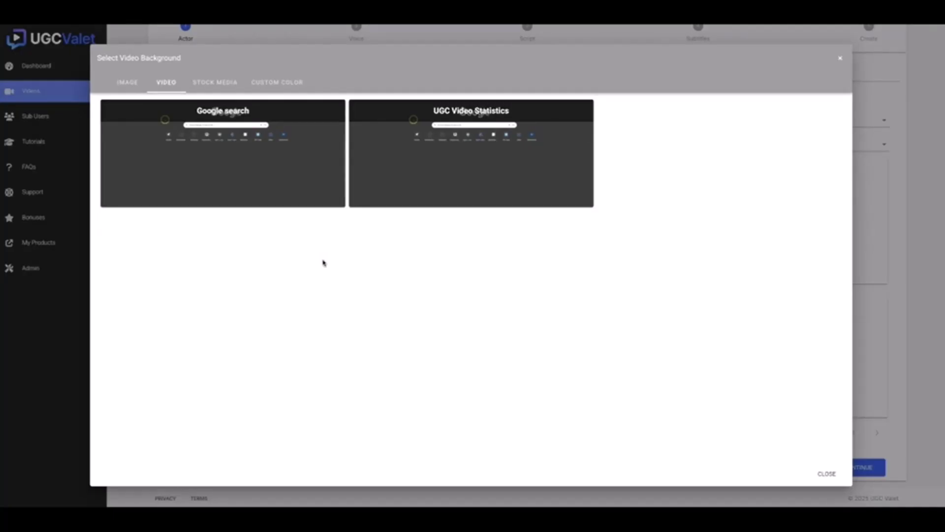
{"action": "left_click", "coordinate": [301, 250]}
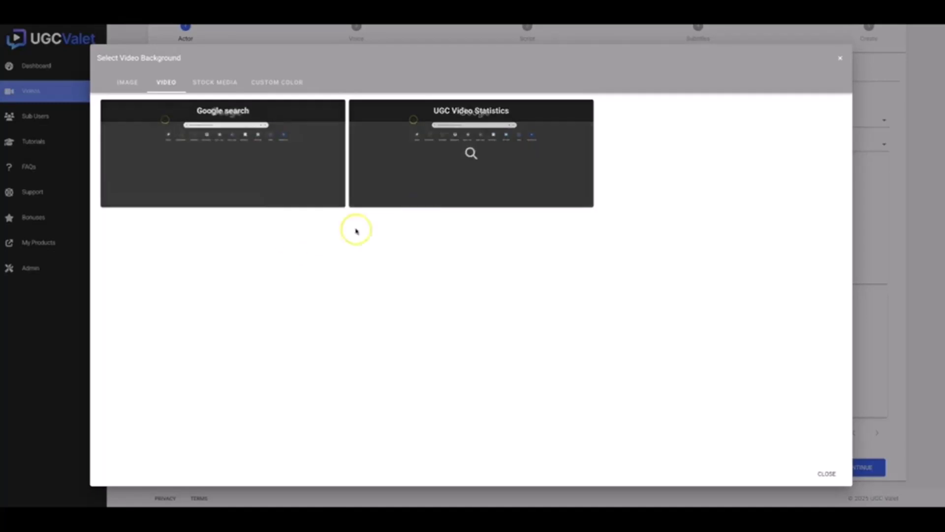
Search the stock media for videos with the query "BEach" and browse the results
{"action": "left_click", "coordinate": [223, 83]}
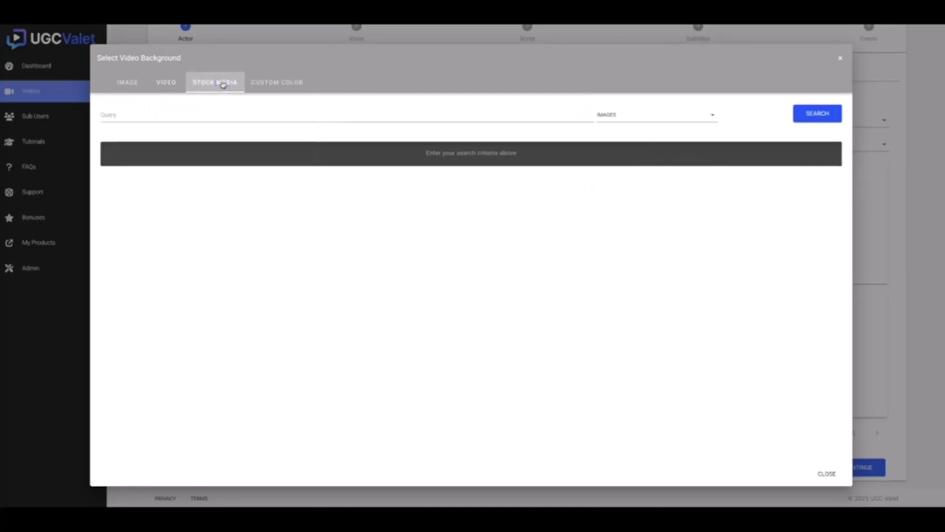
{"action": "left_click", "coordinate": [199, 117]}
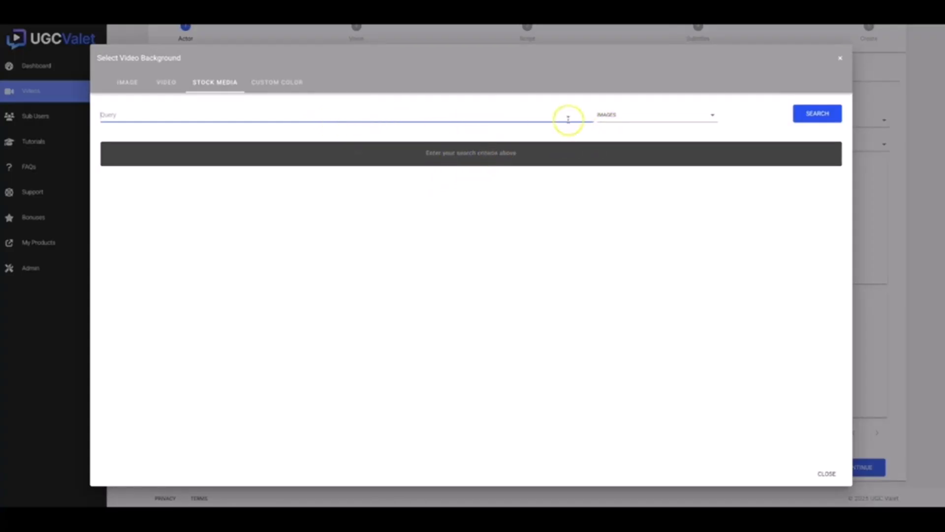
{"action": "left_click", "coordinate": [612, 114]}
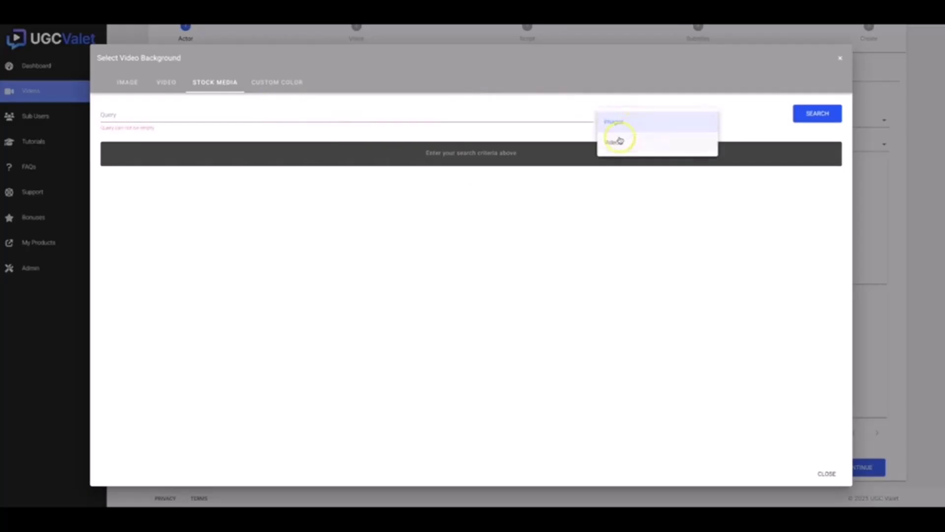
{"action": "left_click", "coordinate": [616, 141]}
{"action": "left_click", "coordinate": [311, 118]}
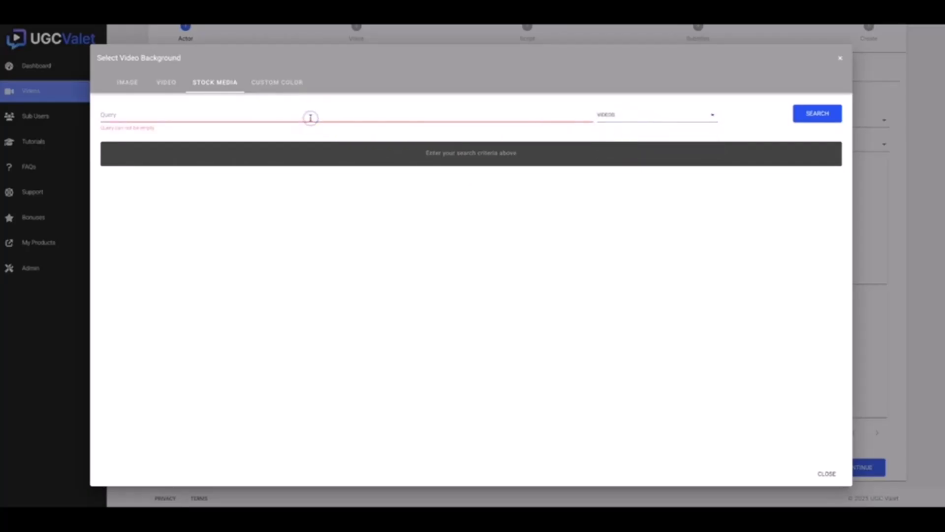
{"action": "type", "text": "sea"}
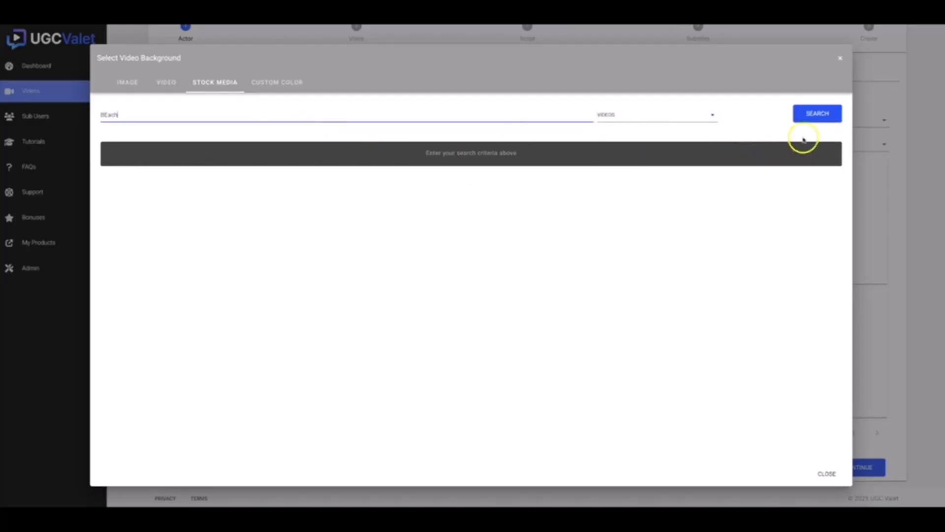
{"action": "left_click", "coordinate": [818, 113]}
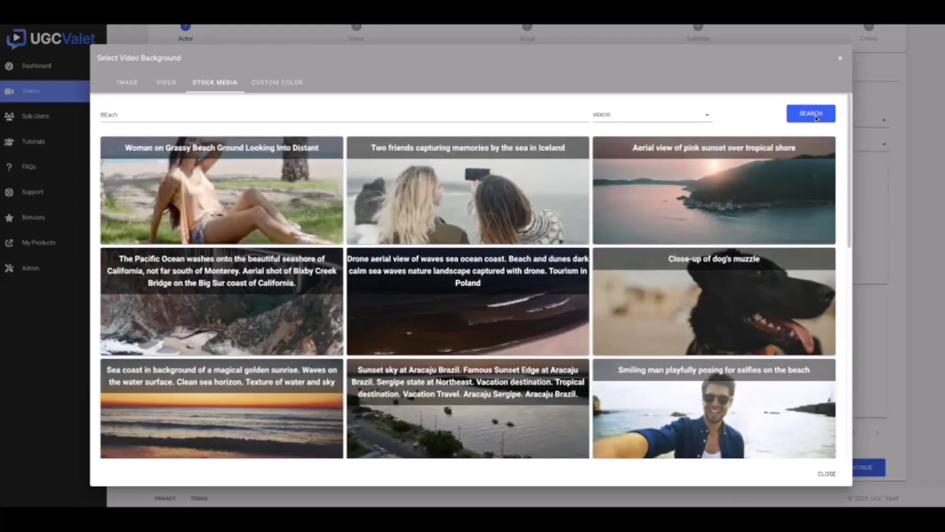
{"action": "scroll", "coordinate": [570, 250], "scroll_direction": "down", "scroll_amount": 2}
{"action": "scroll", "coordinate": [570, 249], "scroll_direction": "down", "scroll_amount": 3}
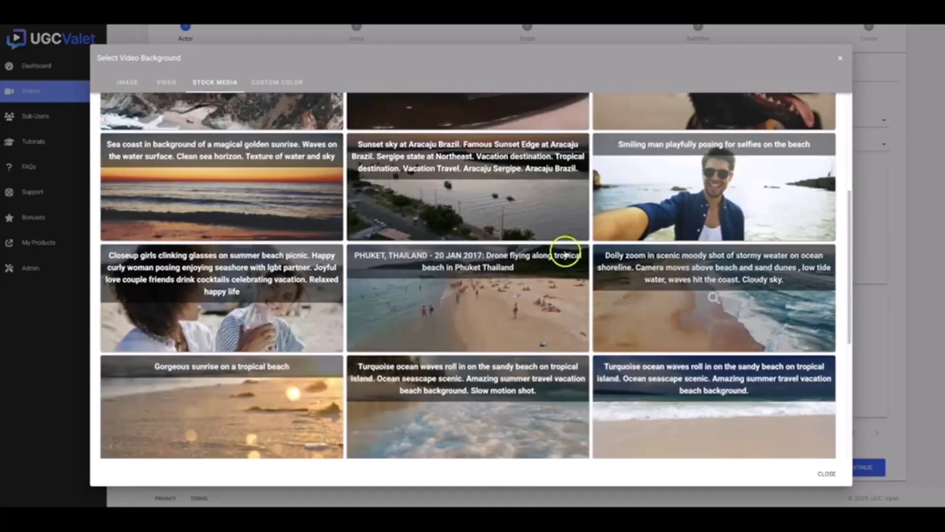
{"action": "scroll", "coordinate": [332, 217], "scroll_direction": "down", "scroll_amount": 2}
{"action": "scroll", "coordinate": [504, 287], "scroll_direction": "down", "scroll_amount": 5}
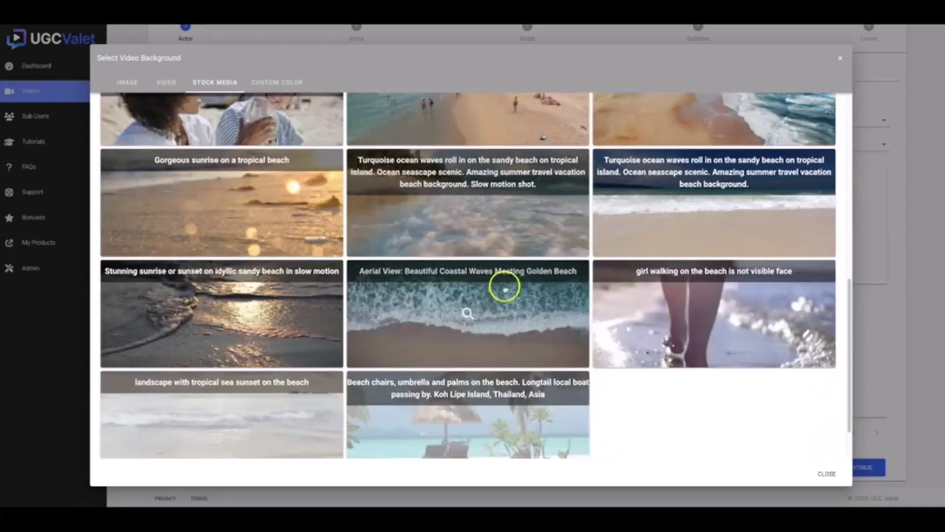
{"action": "scroll", "coordinate": [562, 295], "scroll_direction": "up", "scroll_amount": 10}
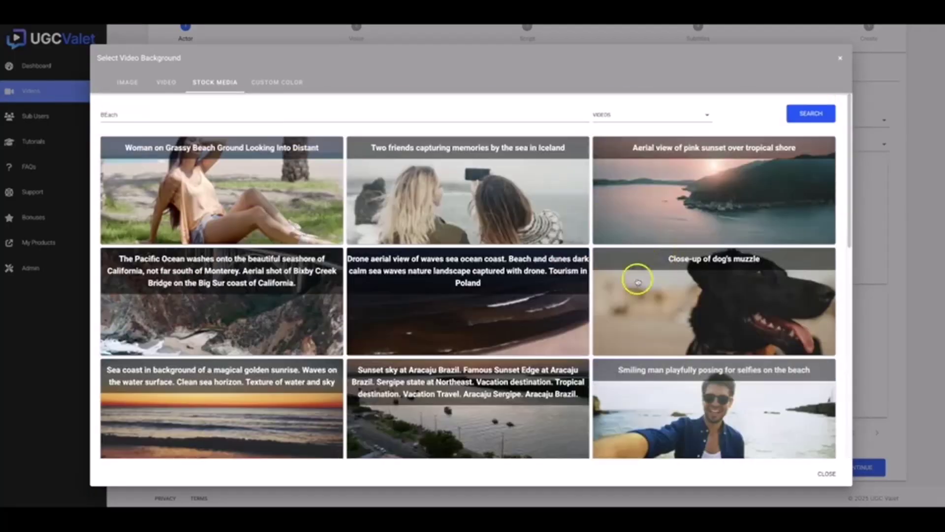
View the custom color option for the video background and close the background selection without choosing one
{"action": "left_click", "coordinate": [296, 83]}
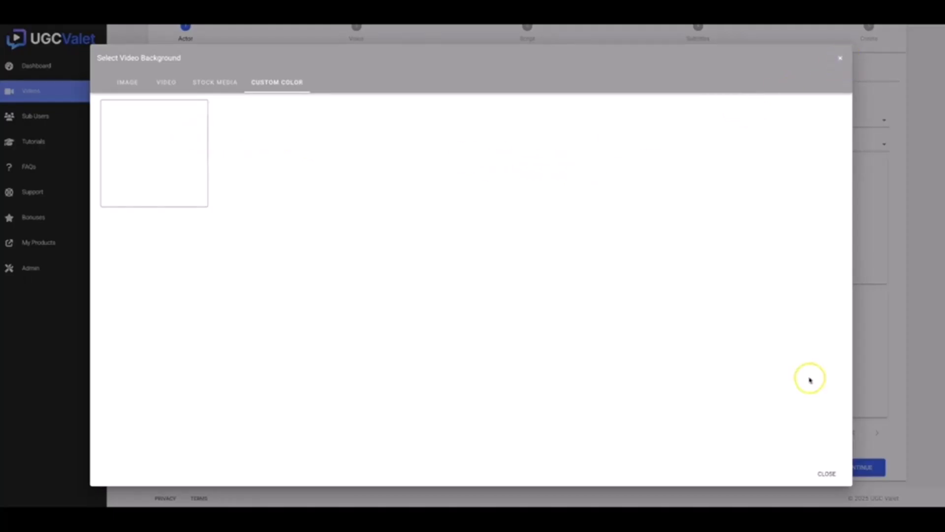
{"action": "left_click", "coordinate": [827, 472]}
{"action": "mouse_move", "coordinate": [517, 262]}
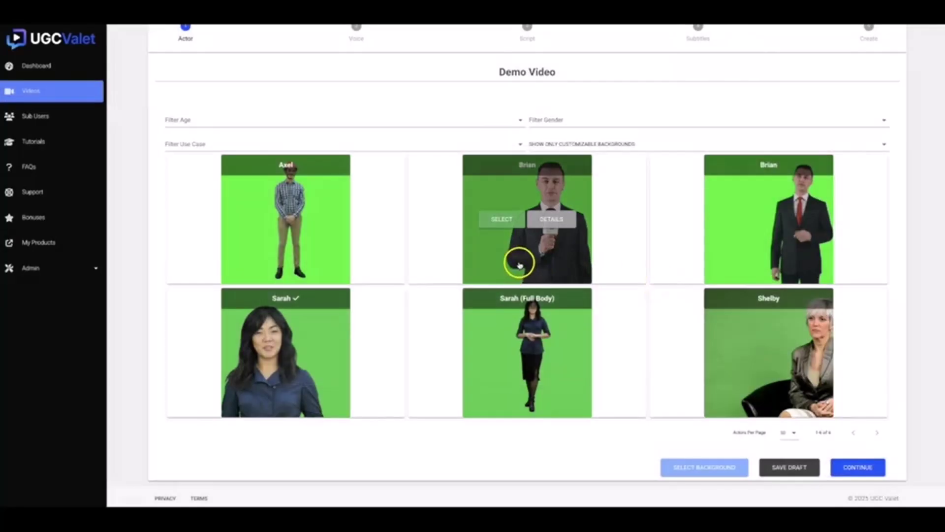
{"action": "scroll", "coordinate": [594, 264], "scroll_direction": "up", "scroll_amount": 1}
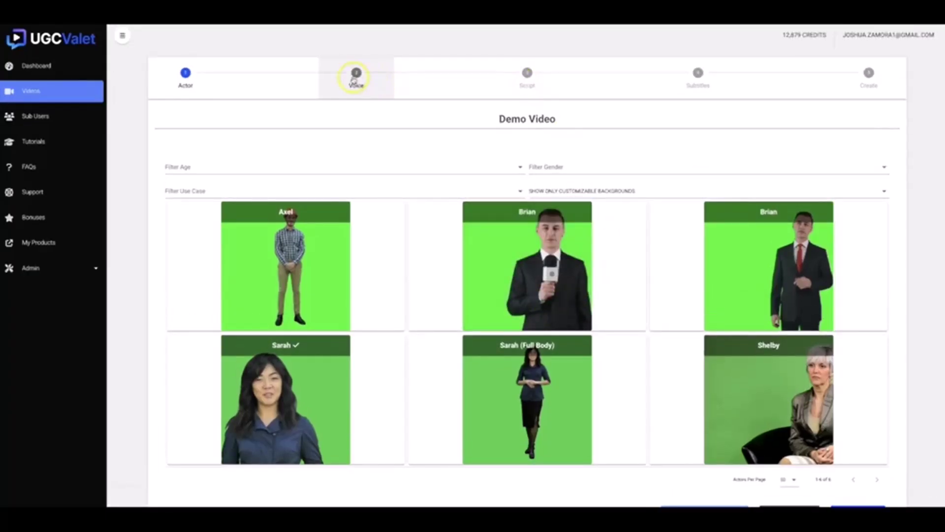
{"action": "left_click", "coordinate": [186, 75]}
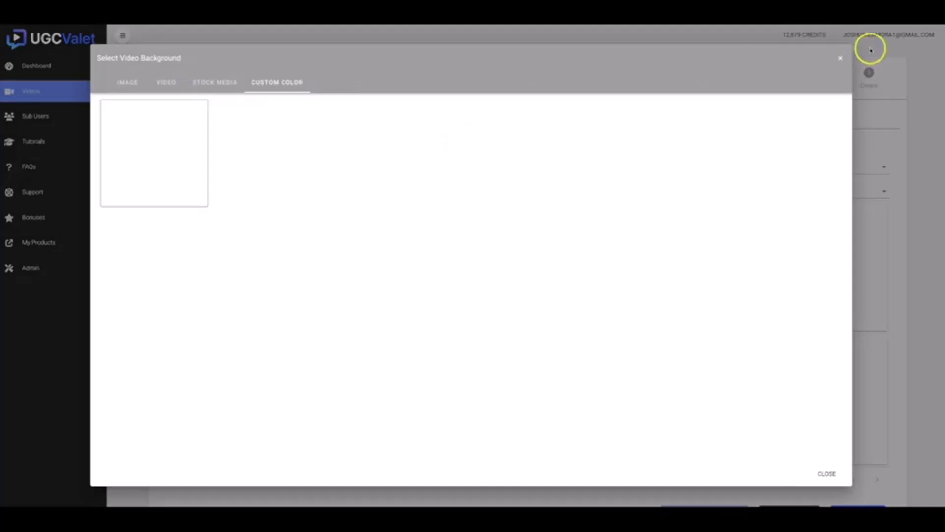
{"action": "left_click", "coordinate": [836, 59]}
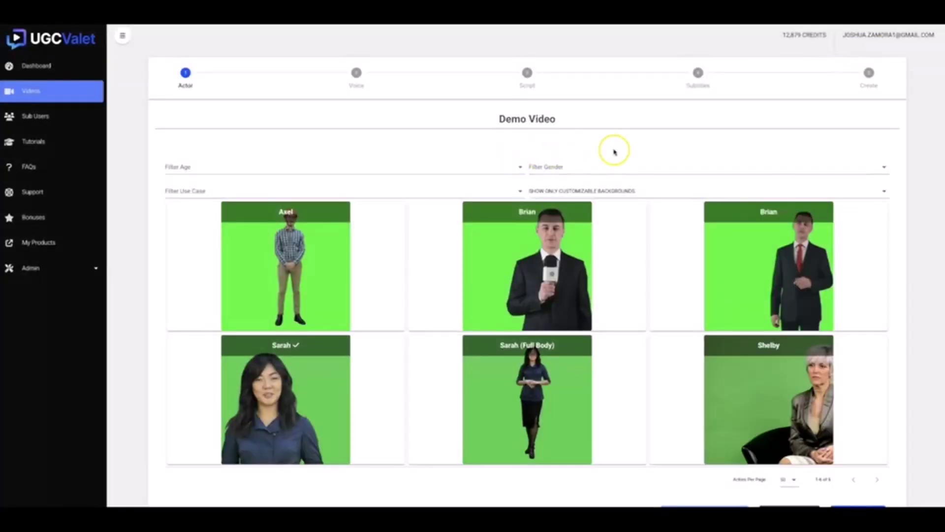
Set the background filter to show all actors, select Axel with the orange hard hat and continue to the voice selection
{"action": "left_click", "coordinate": [625, 192]}
{"action": "left_click", "coordinate": [593, 197]}
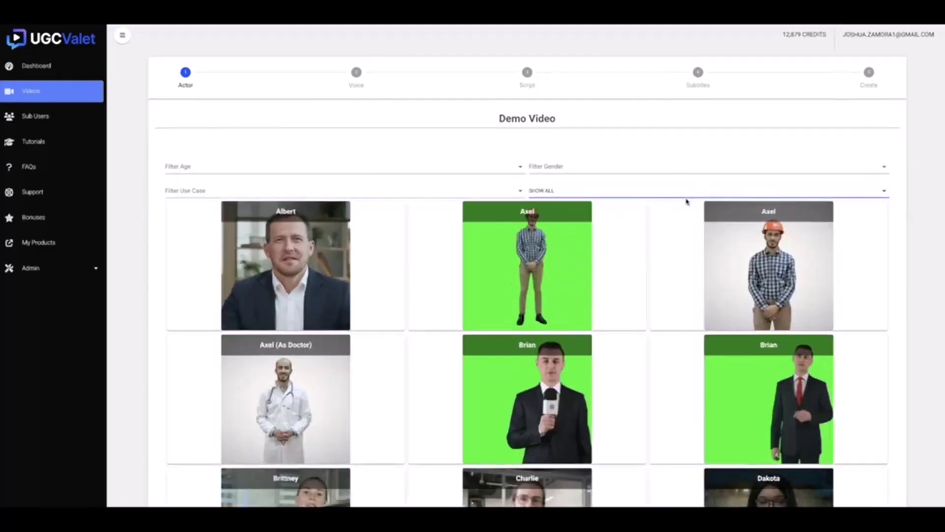
{"action": "scroll", "coordinate": [687, 201], "scroll_direction": "down", "scroll_amount": 1}
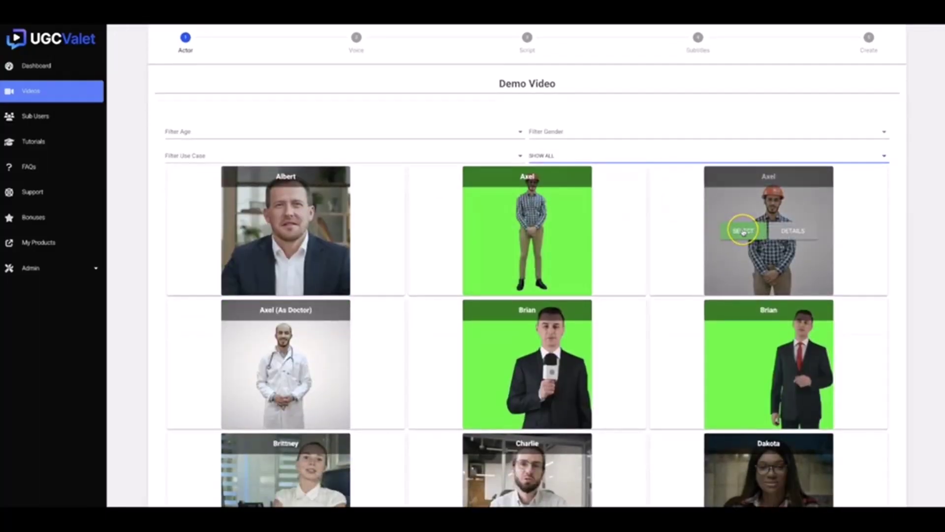
{"action": "scroll", "coordinate": [848, 444], "scroll_direction": "down", "scroll_amount": 10}
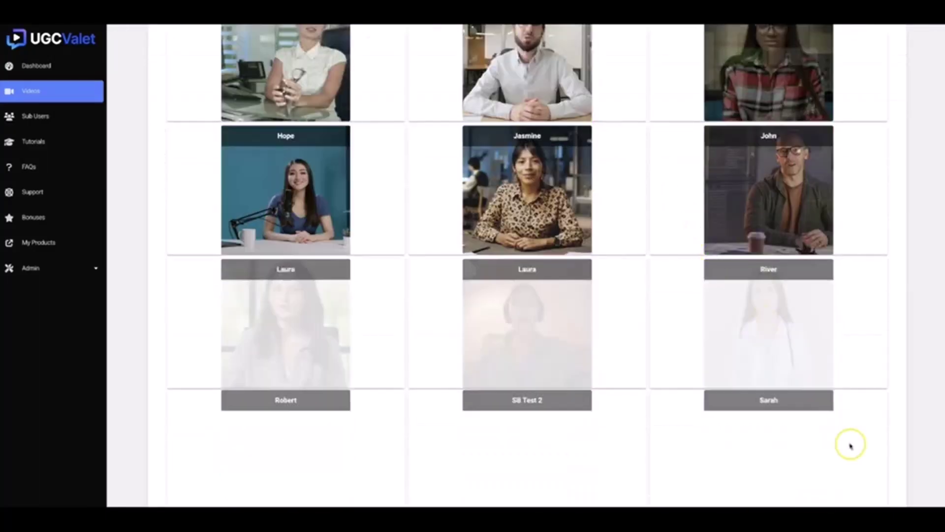
{"action": "scroll", "coordinate": [879, 433], "scroll_direction": "down", "scroll_amount": 5}
{"action": "left_click", "coordinate": [864, 466]}
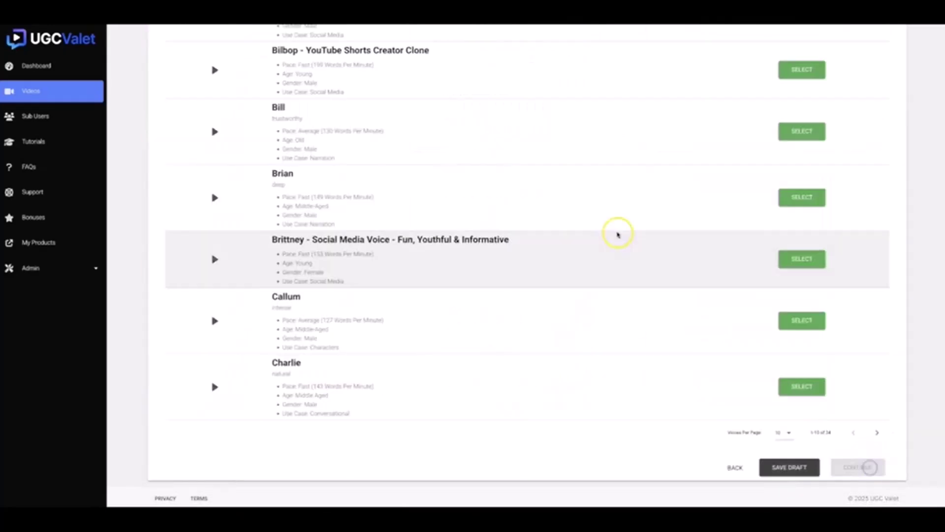
Look over the available voices, and return to the actors to read the voice recommendation in Albert's details
{"action": "scroll", "coordinate": [435, 161], "scroll_direction": "up", "scroll_amount": 8}
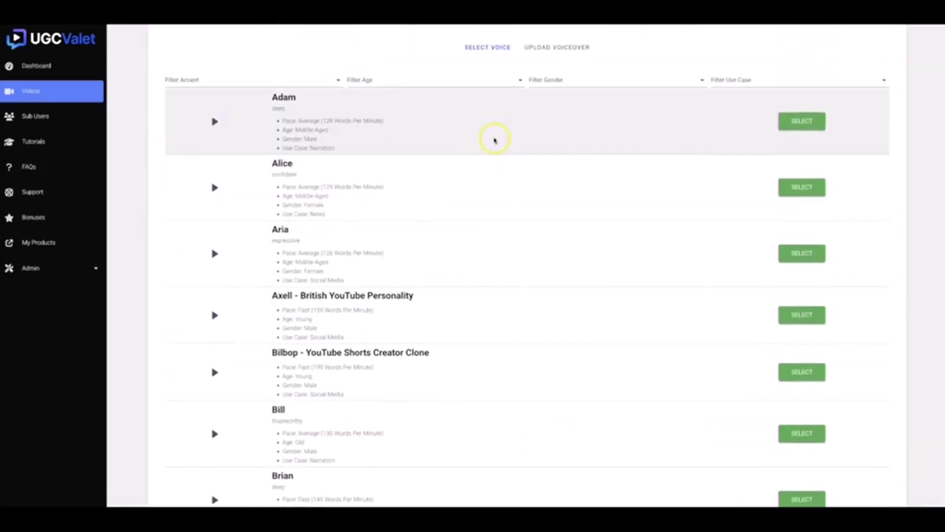
{"action": "scroll", "coordinate": [492, 142], "scroll_direction": "up", "scroll_amount": 2}
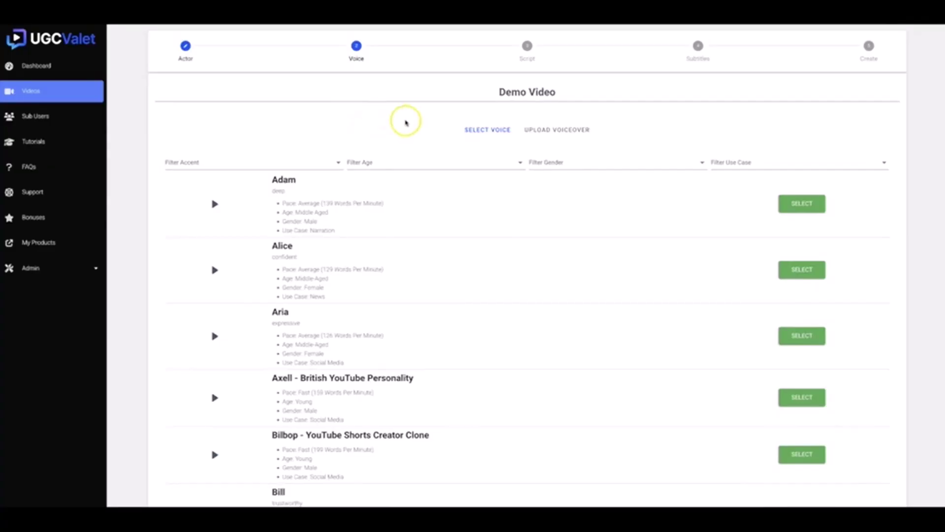
{"action": "scroll", "coordinate": [412, 122], "scroll_direction": "down", "scroll_amount": 1}
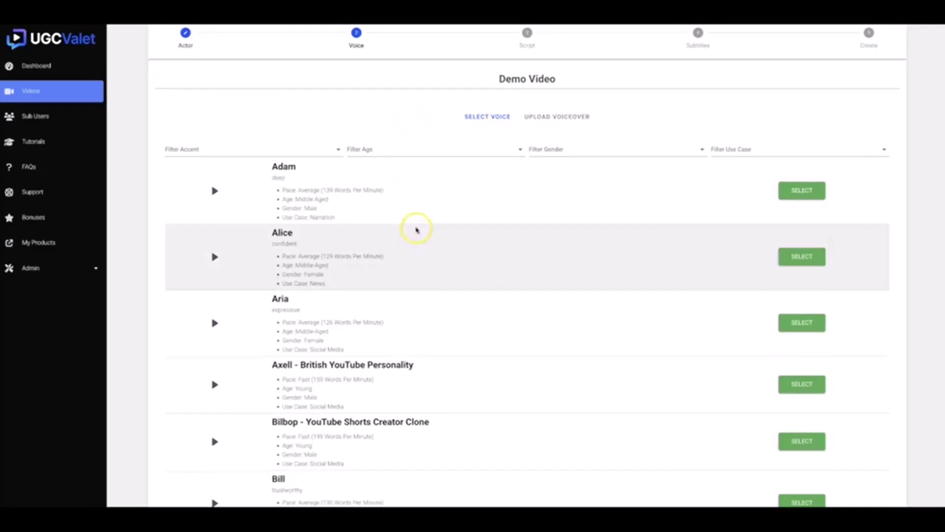
{"action": "scroll", "coordinate": [429, 213], "scroll_direction": "up", "scroll_amount": 3}
{"action": "left_click", "coordinate": [186, 74]}
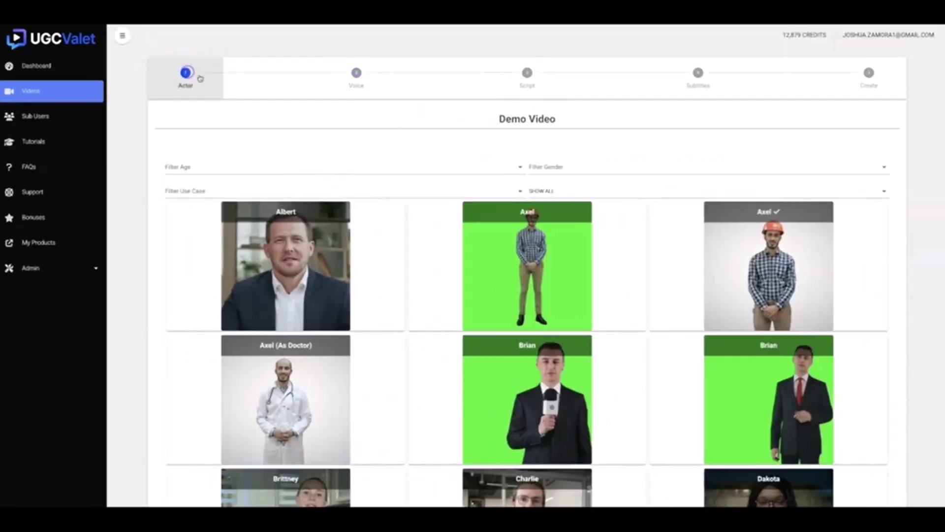
{"action": "left_click", "coordinate": [310, 265]}
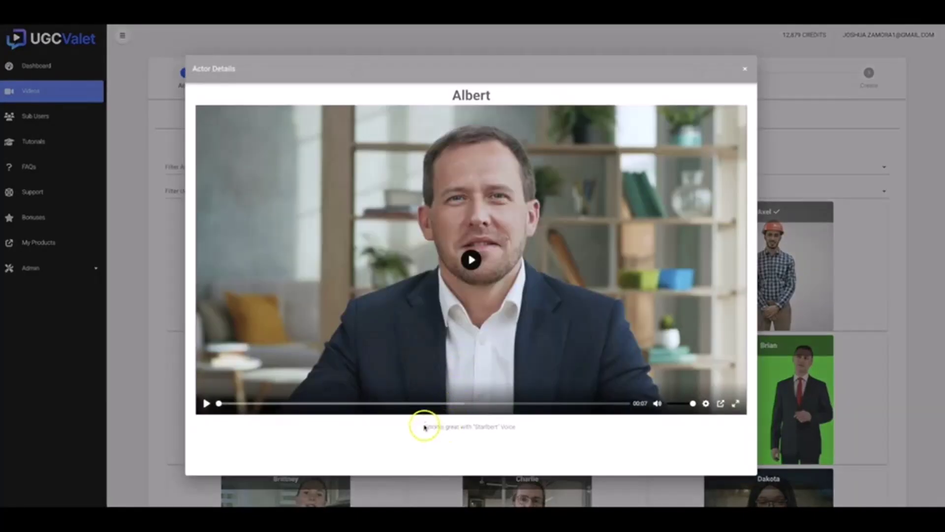
{"action": "left_click_drag", "start_coordinate": [423, 426], "coordinate": [527, 423]}
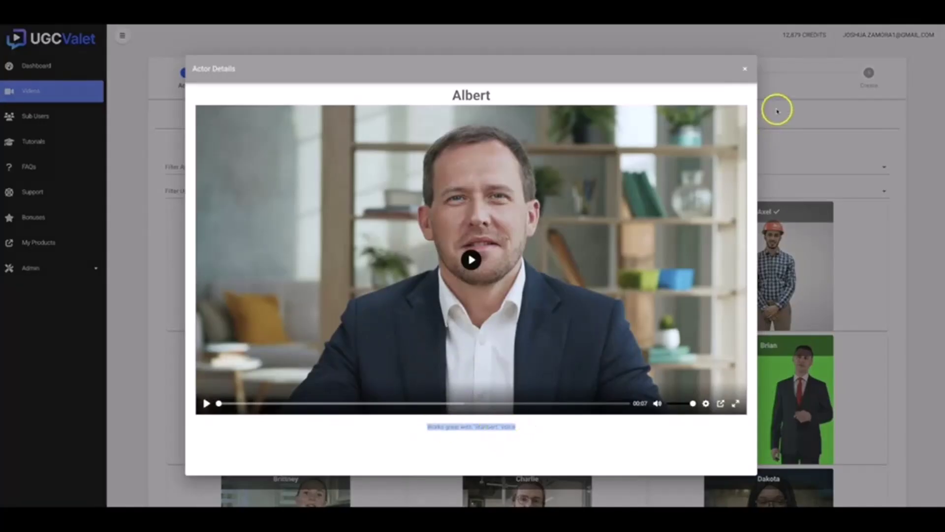
{"action": "left_click", "coordinate": [747, 68]}
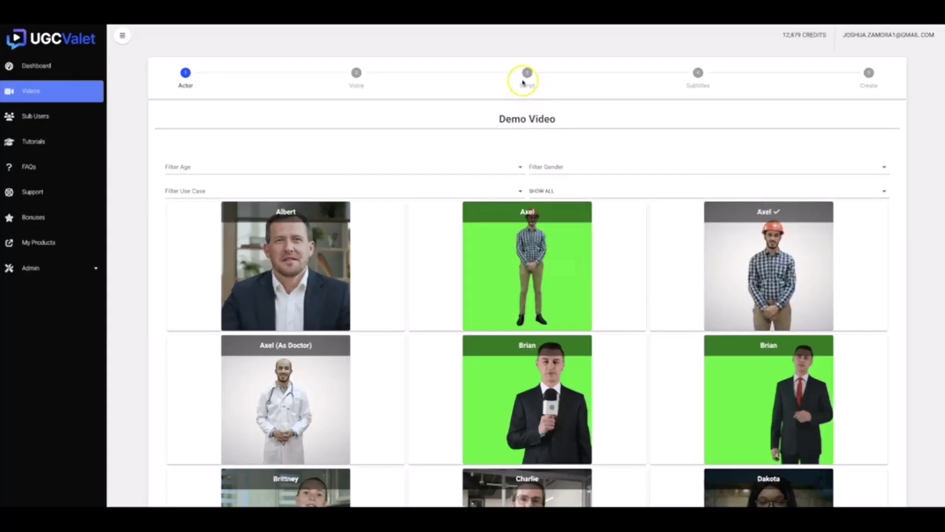
Select the voice "Axell - British YouTube Personality" and continue to the script
{"action": "left_click", "coordinate": [357, 74]}
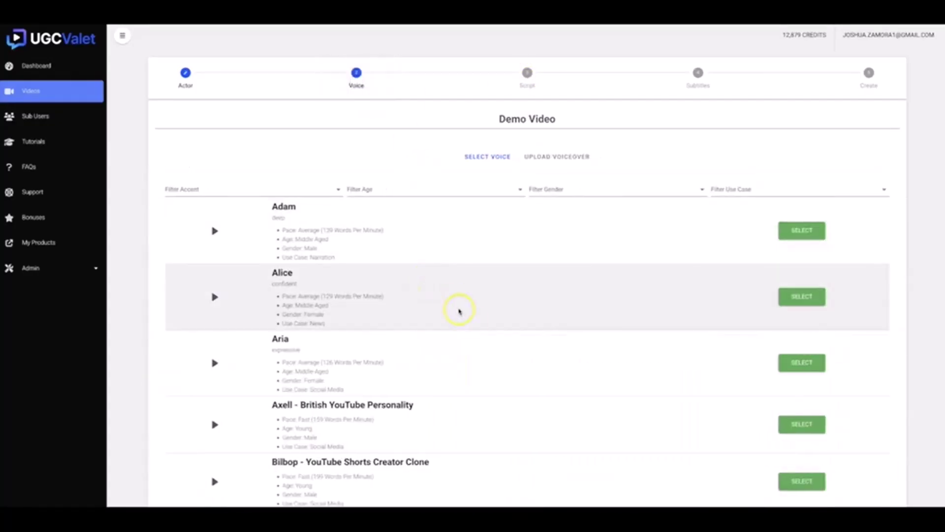
{"action": "scroll", "coordinate": [462, 315], "scroll_direction": "down", "scroll_amount": 3}
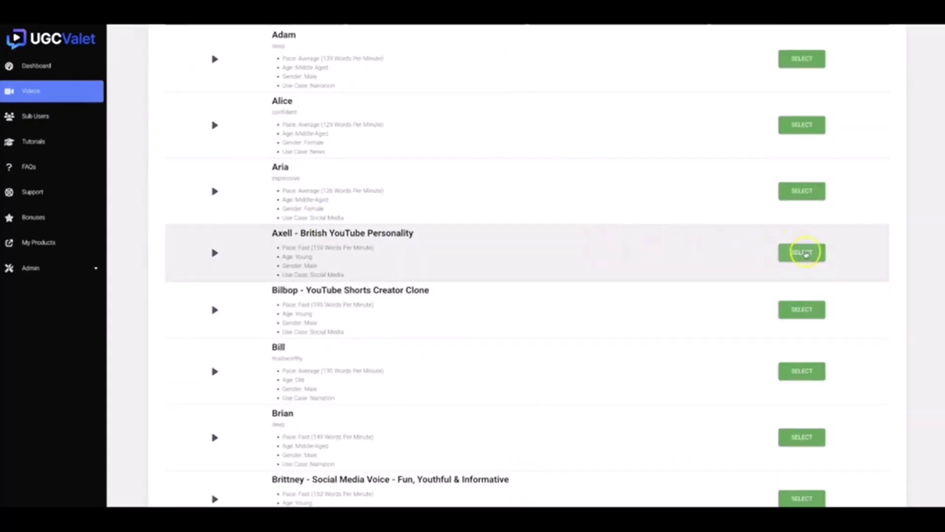
{"action": "left_click", "coordinate": [803, 253]}
{"action": "scroll", "coordinate": [717, 288], "scroll_direction": "up", "scroll_amount": 3}
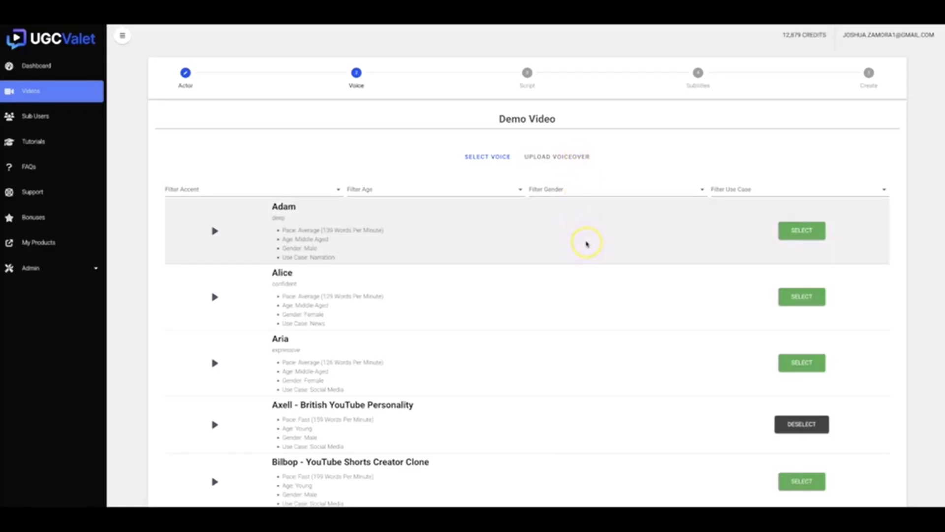
{"action": "scroll", "coordinate": [634, 236], "scroll_direction": "down", "scroll_amount": 5}
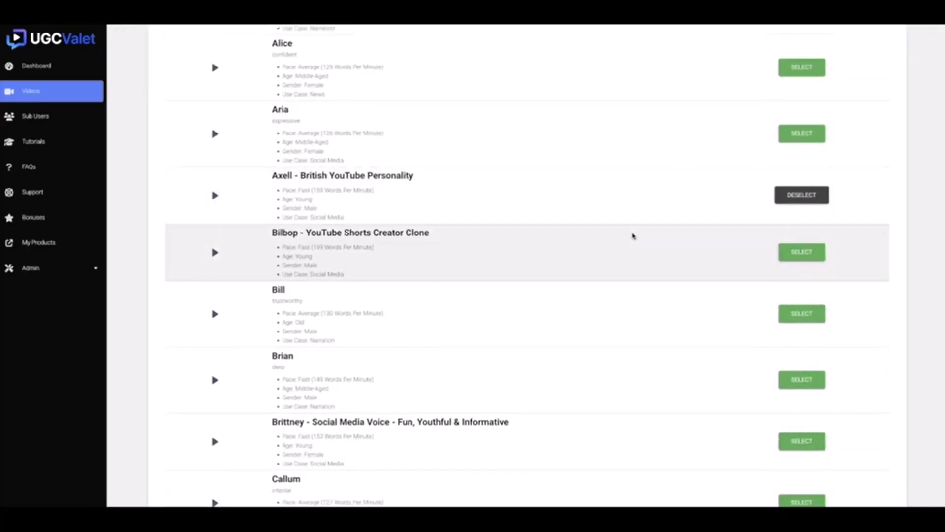
{"action": "scroll", "coordinate": [634, 236], "scroll_direction": "down", "scroll_amount": 4}
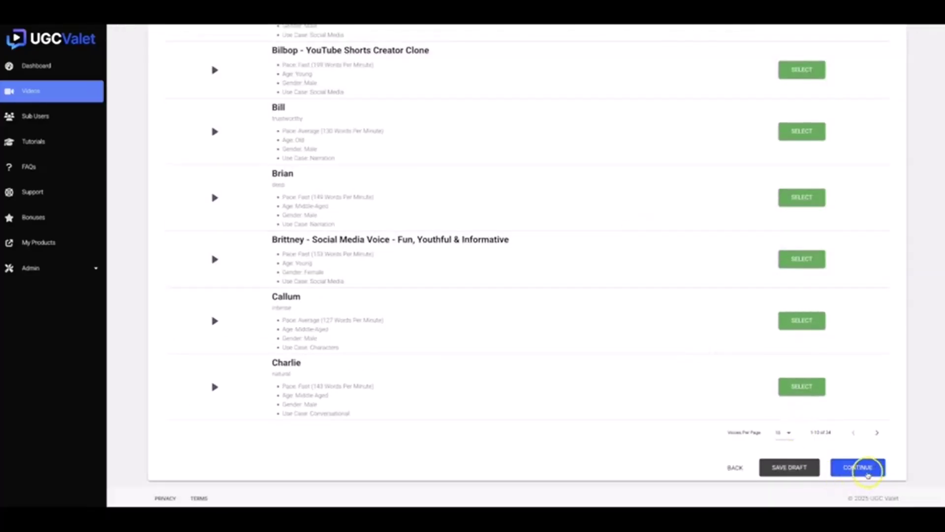
{"action": "left_click", "coordinate": [862, 468]}
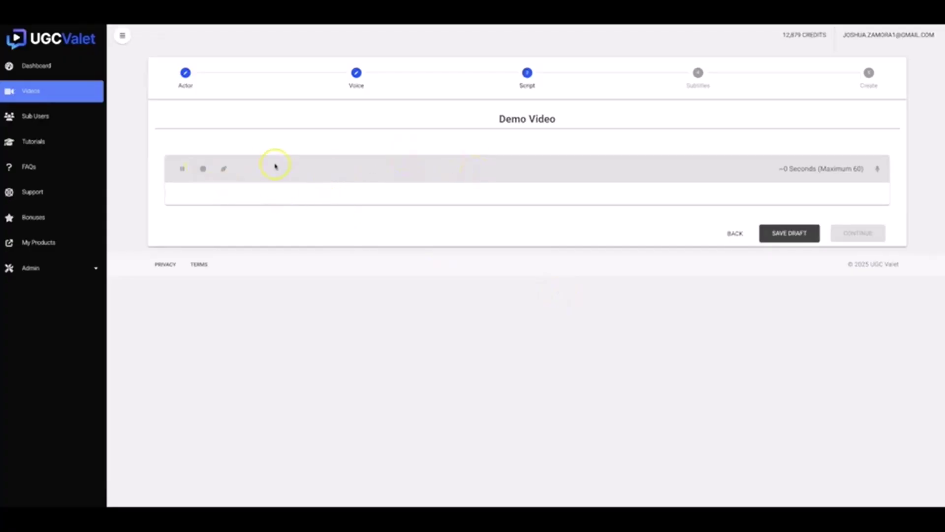
Enter a script welcoming viewers to the official UGC Valet demo video and introducing REAL human actors who promote any product or service
{"action": "left_click", "coordinate": [264, 194]}
{"action": "type", "text": "Hey guys, welcome to the official demo video for UGC Valet. In this video, Josh is going to show you how you'll be able to start having REAL human actors like me, sell, promote, or talk about any product or service you'd like! Even for your clients. Let's go ahead and jump right in."}
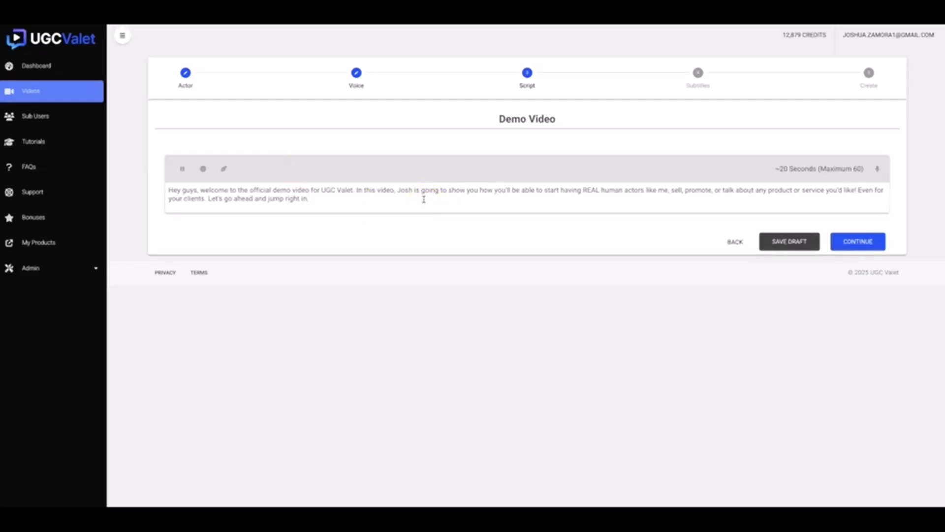
{"action": "left_click", "coordinate": [426, 241]}
Open the AI Content Writer and enter the subject "We are a local plumbing company looking to get more business."
{"action": "left_click", "coordinate": [224, 170]}
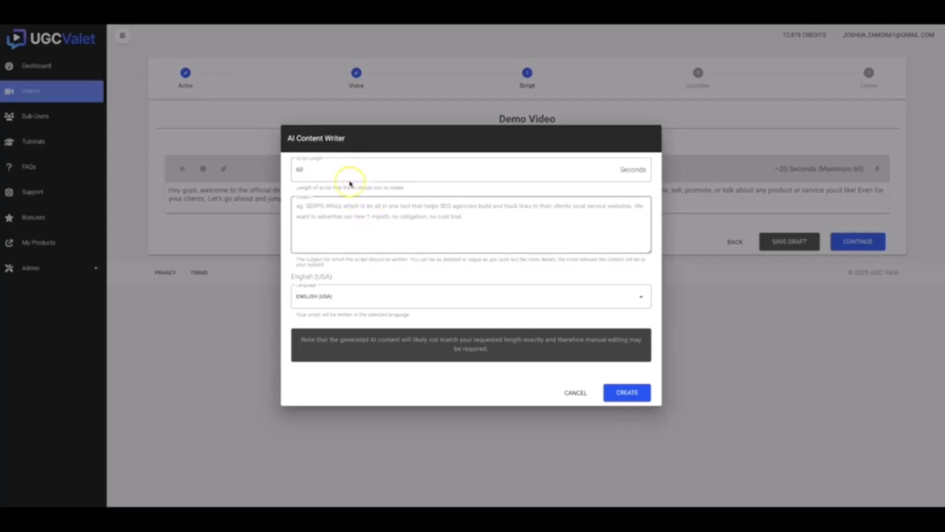
{"action": "left_click", "coordinate": [465, 222]}
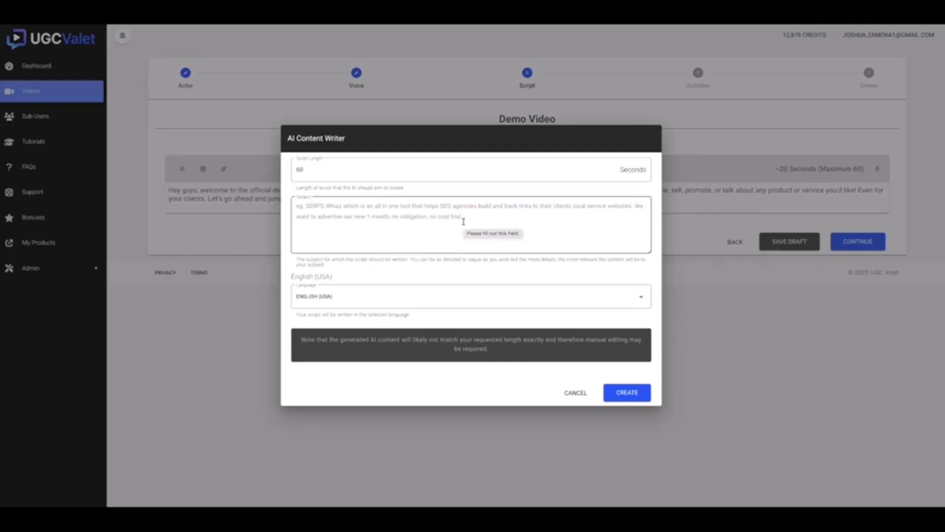
{"action": "left_click", "coordinate": [434, 222]}
{"action": "left_click", "coordinate": [434, 222]}
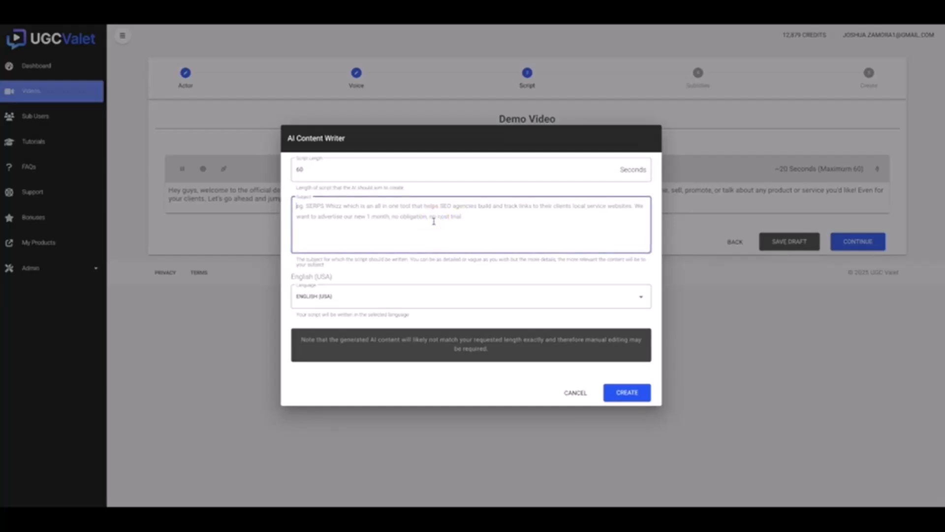
{"action": "type", "text": "We"}
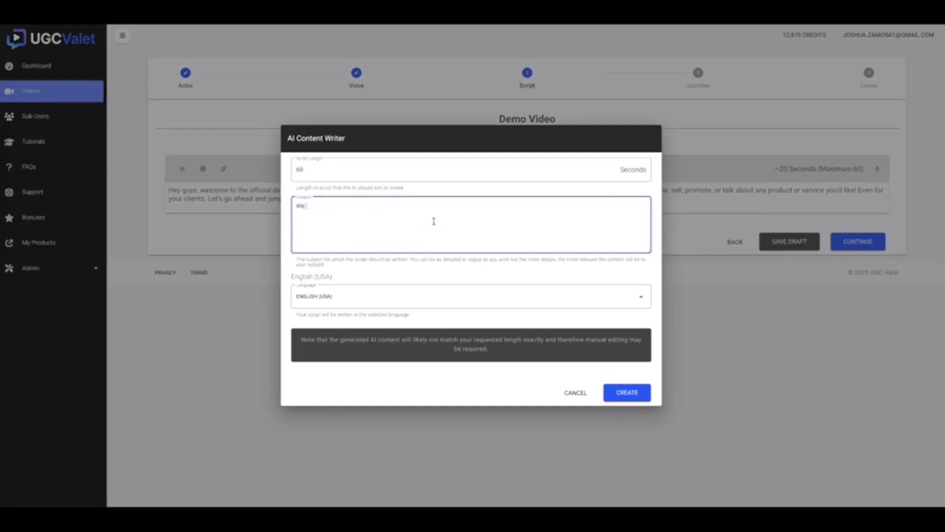
{"action": "type", "text": " are a local plumbing companylooking to ge"}
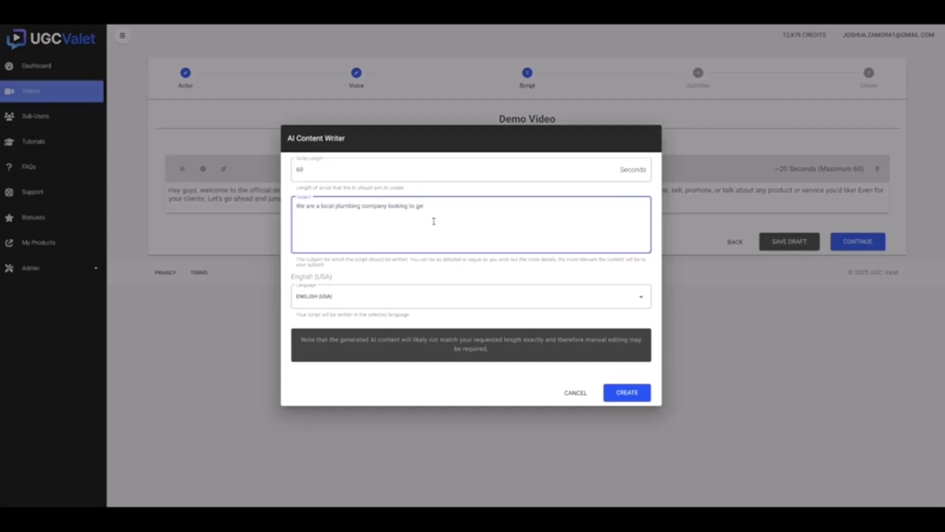
{"action": "type", "text": "t more business."}
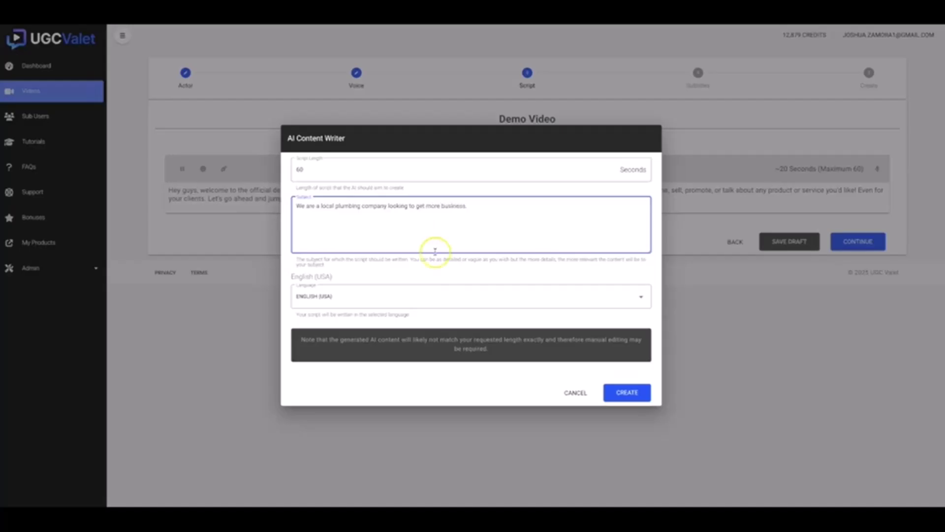
Look through the languages available for the script in the AI Content Writer, keeping English (USA)
{"action": "left_click", "coordinate": [416, 298]}
{"action": "scroll", "coordinate": [417, 332], "scroll_direction": "down", "scroll_amount": 5}
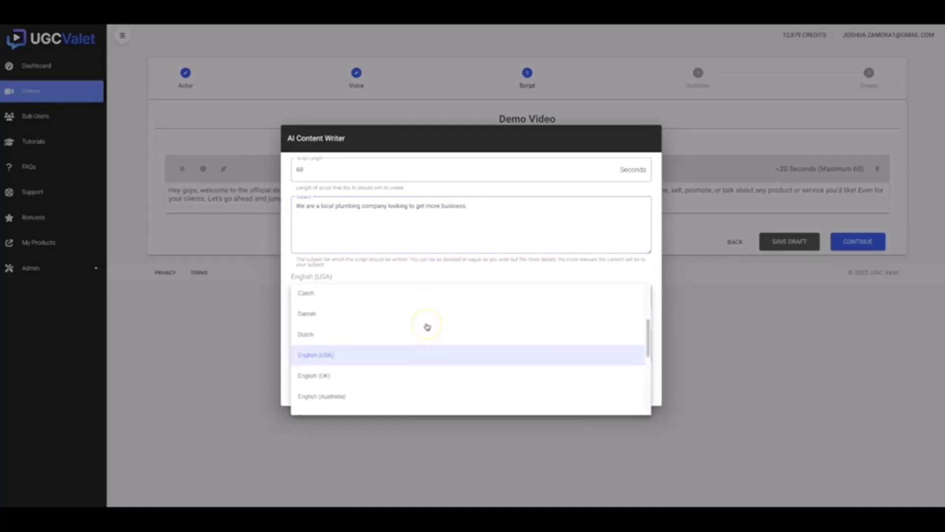
{"action": "scroll", "coordinate": [435, 326], "scroll_direction": "down", "scroll_amount": 10}
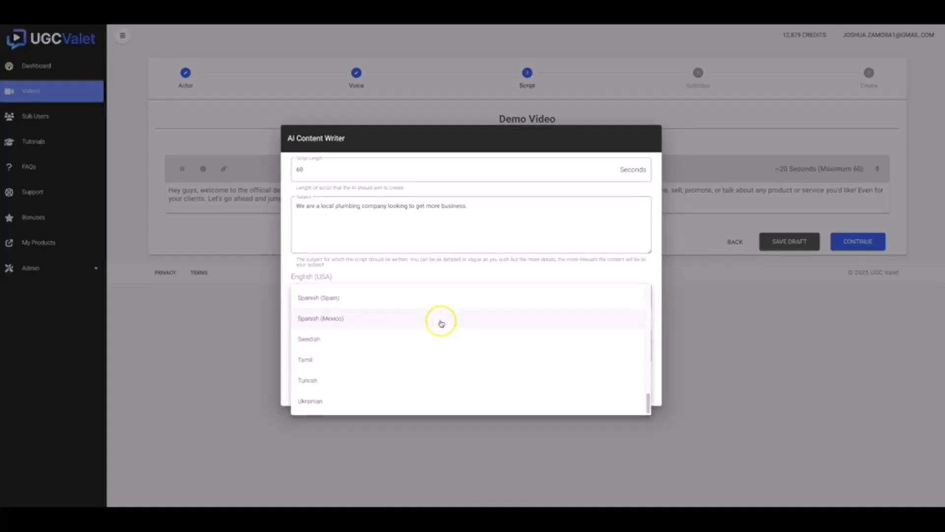
{"action": "scroll", "coordinate": [435, 325], "scroll_direction": "up", "scroll_amount": 5}
{"action": "scroll", "coordinate": [441, 322], "scroll_direction": "up", "scroll_amount": 7}
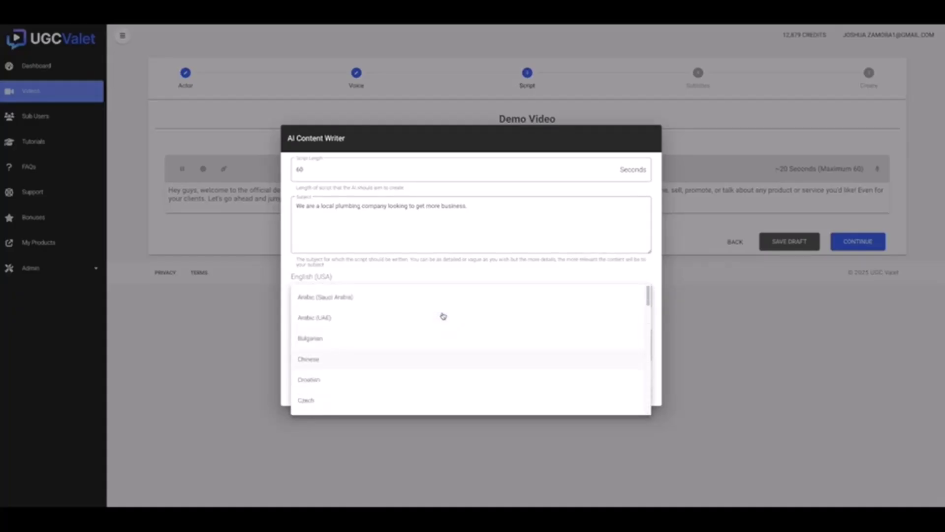
{"action": "left_click", "coordinate": [447, 278]}
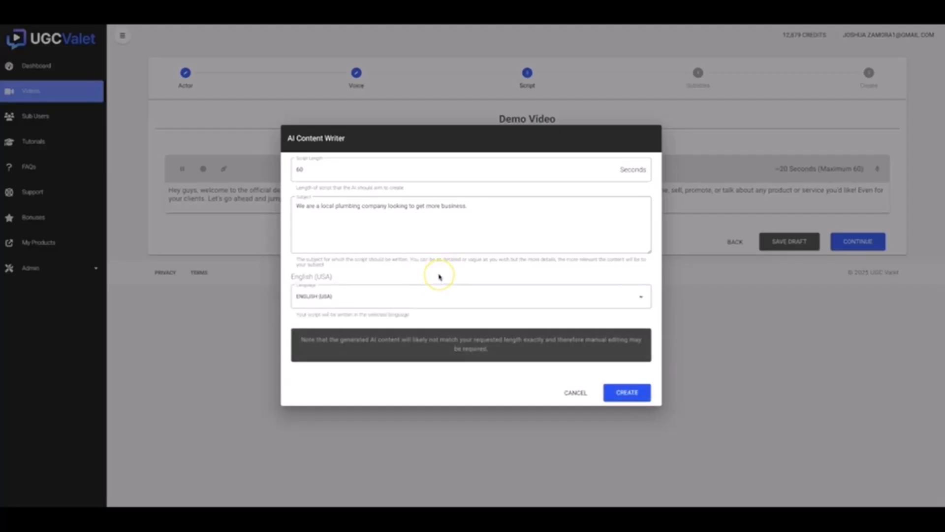
{"action": "left_click", "coordinate": [418, 295]}
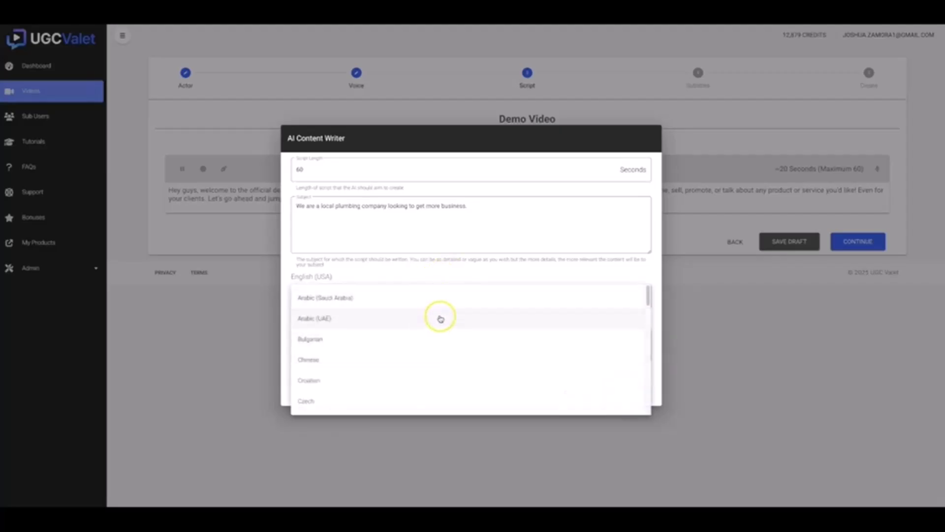
{"action": "scroll", "coordinate": [446, 318], "scroll_direction": "down", "scroll_amount": 1}
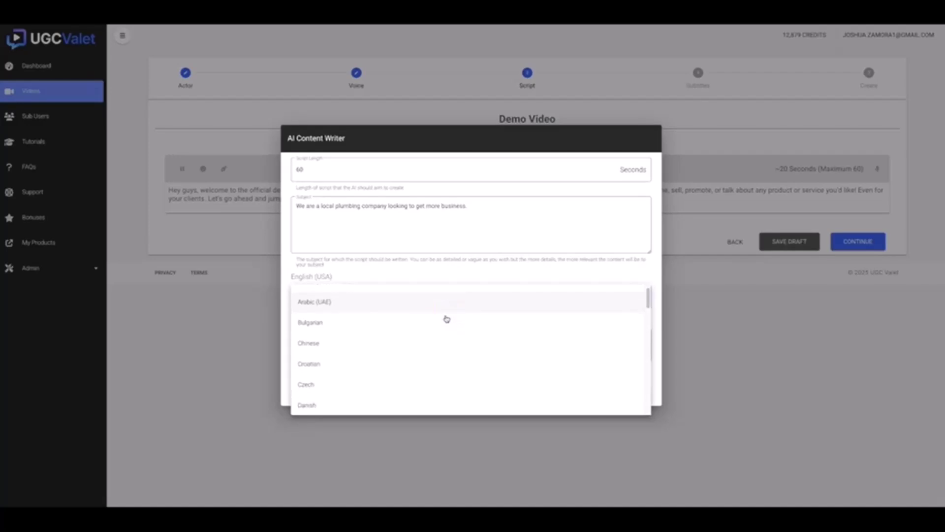
{"action": "scroll", "coordinate": [445, 318], "scroll_direction": "down", "scroll_amount": 2}
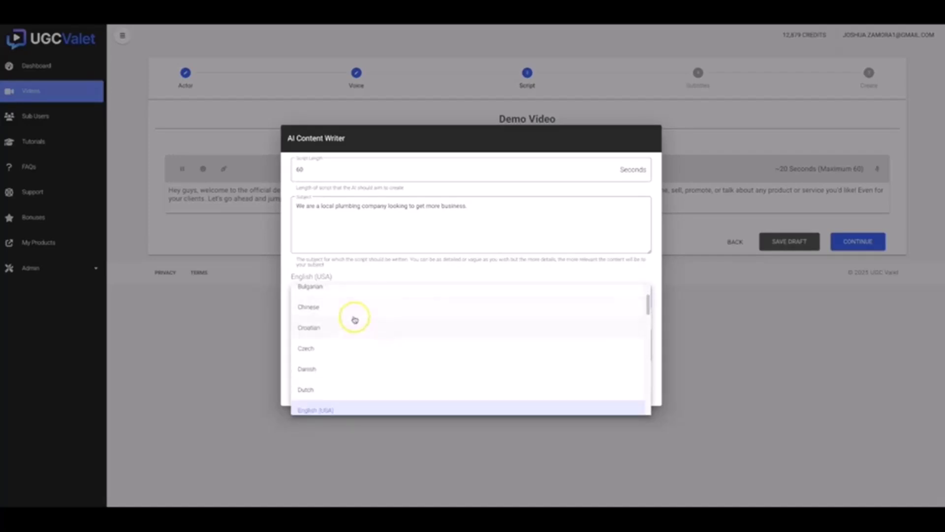
{"action": "scroll", "coordinate": [374, 335], "scroll_direction": "down", "scroll_amount": 1}
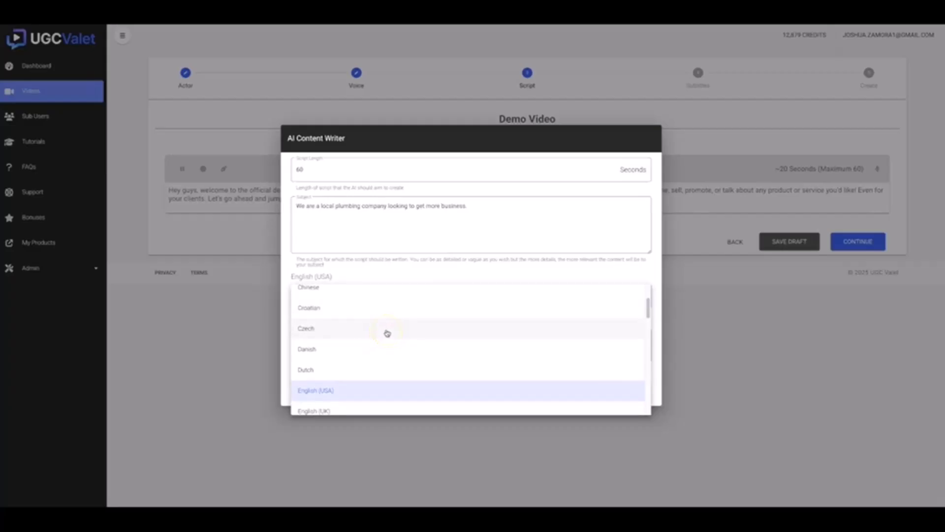
{"action": "left_click", "coordinate": [444, 272]}
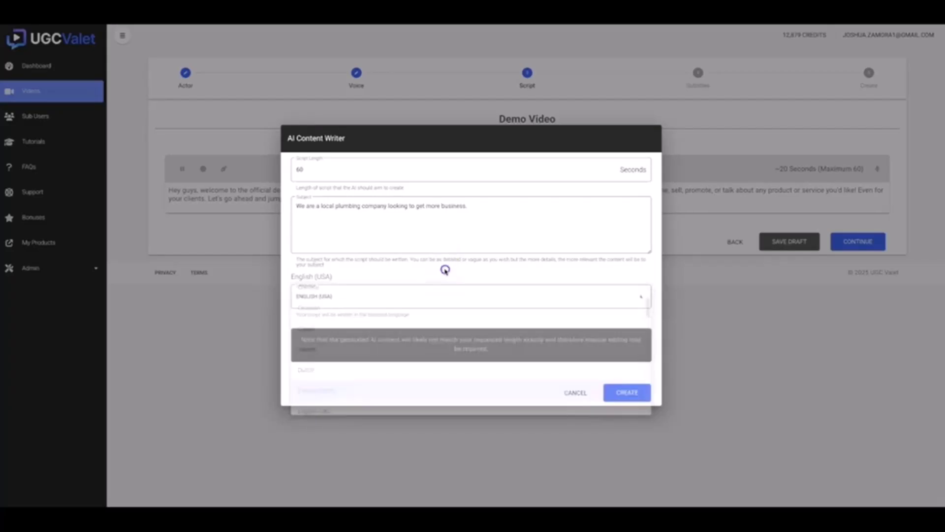
{"action": "left_click", "coordinate": [480, 270]}
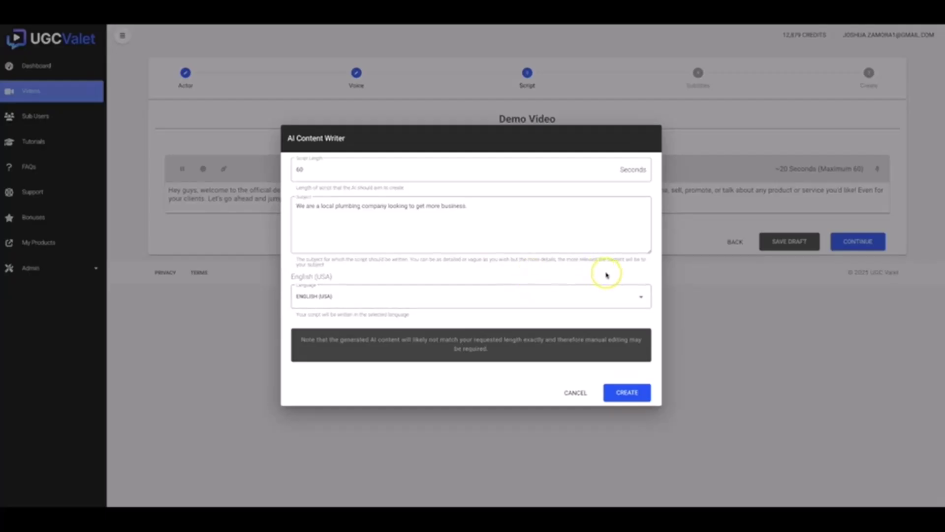
Generate the plumbing company script with the AI Content Writer
{"action": "left_click", "coordinate": [638, 395]}
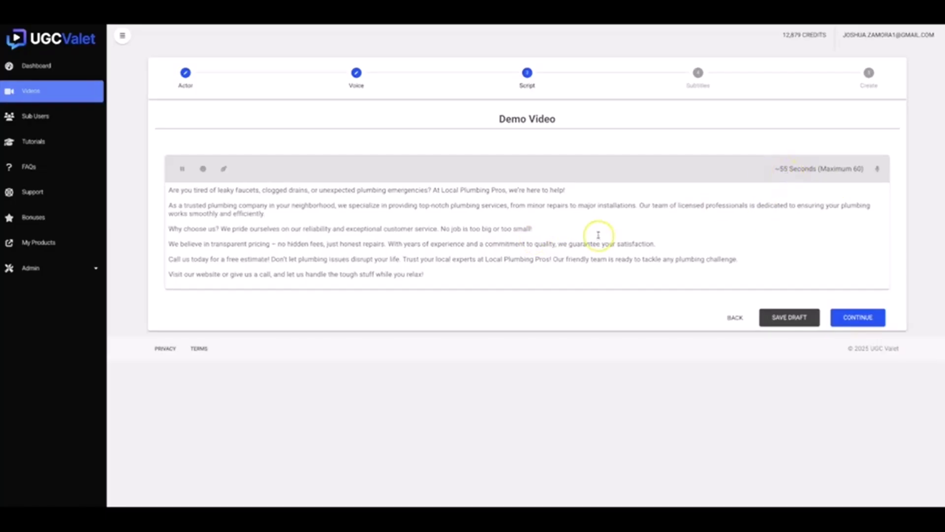
{"action": "left_click", "coordinate": [454, 229]}
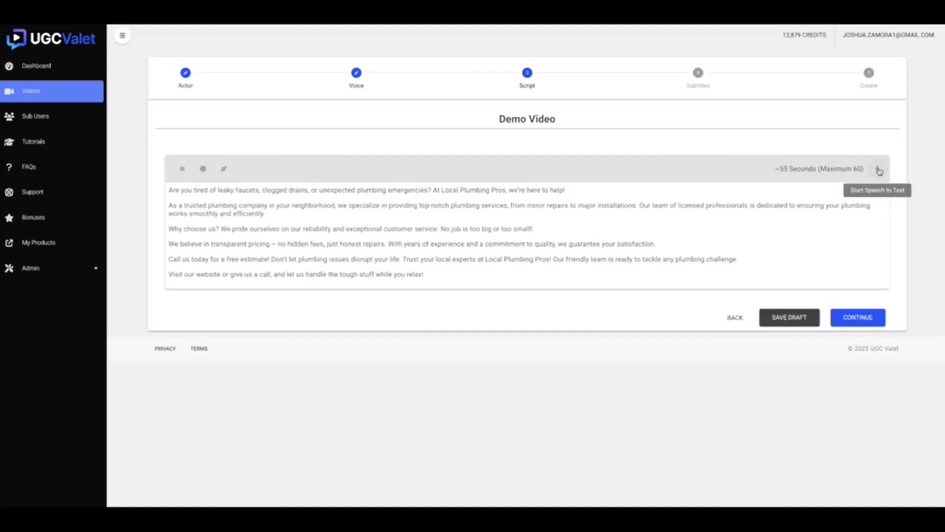
Replace the whole plumbing script with the official UGC Valet demo video welcome text and continue to the subtitles
{"action": "left_click", "coordinate": [403, 261]}
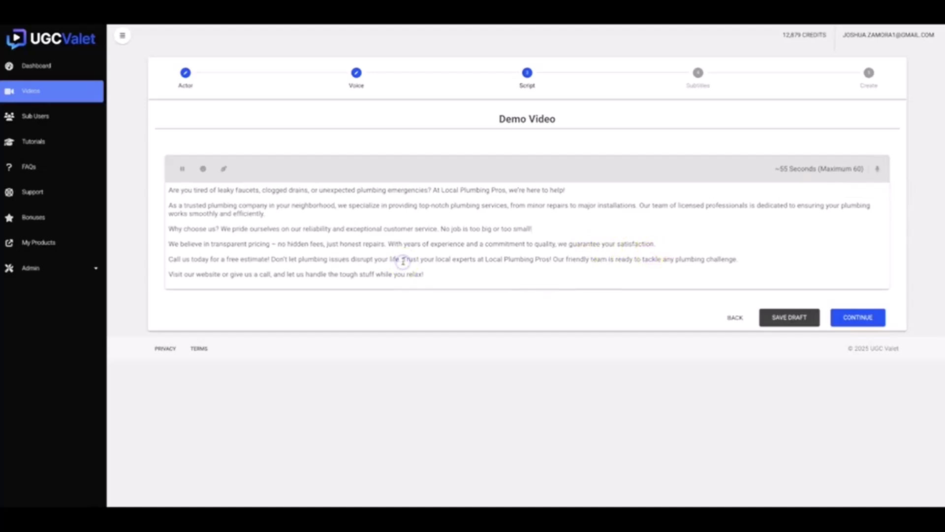
{"action": "key", "text": "ctrl+a"}
{"action": "type", "text": "Hey guys, welcome to the official demo video for UGC Valet. In this video, Josh is going to show you how you'll be able to start having REAL human actors like me, sell, promote, or talk about any product or service you'd like! Even for your clients. Let's go ahead and jump right in."}
{"action": "left_click", "coordinate": [331, 198]}
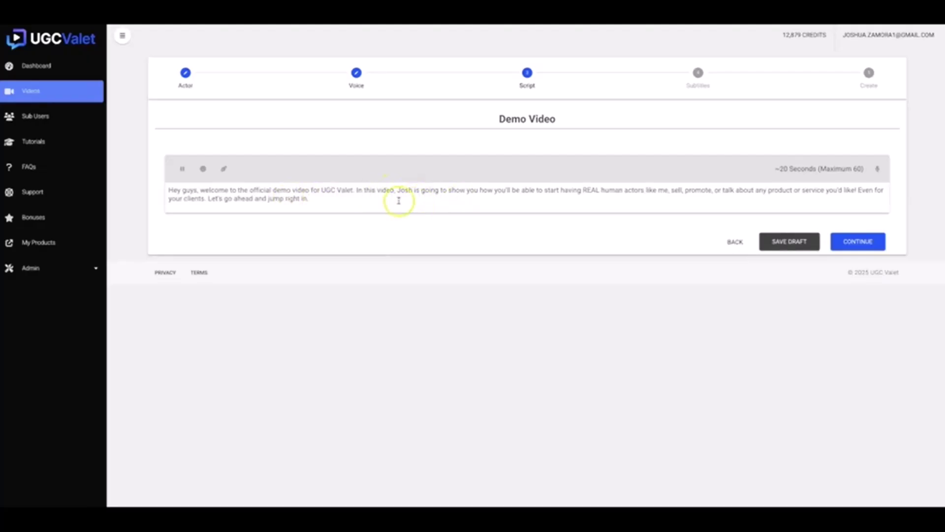
{"action": "left_click", "coordinate": [869, 241]}
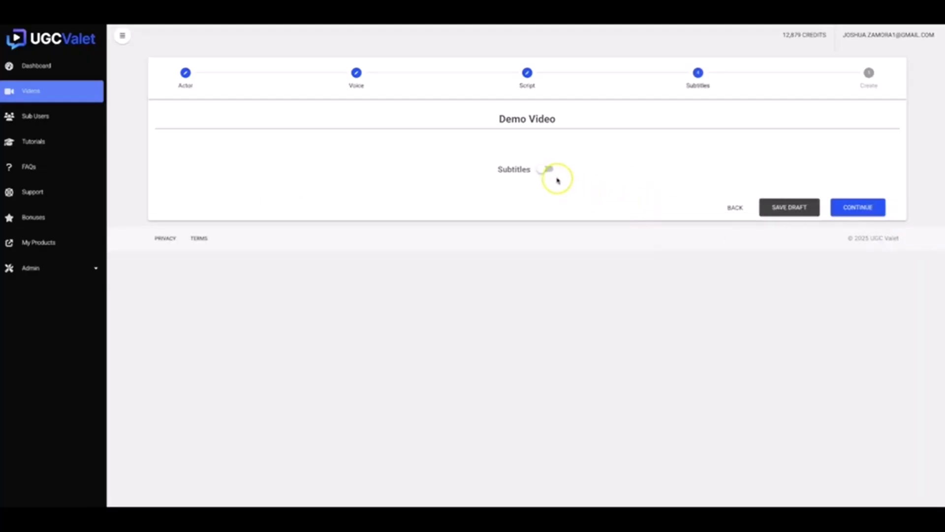
Enable subtitles and enter "Testing" as the preview text
{"action": "left_click", "coordinate": [549, 171]}
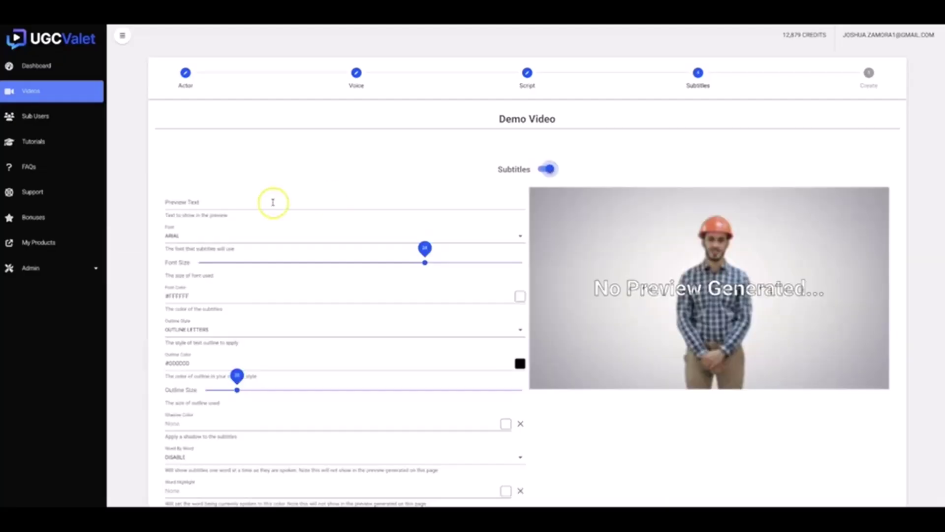
{"action": "scroll", "coordinate": [234, 201], "scroll_direction": "down", "scroll_amount": 1}
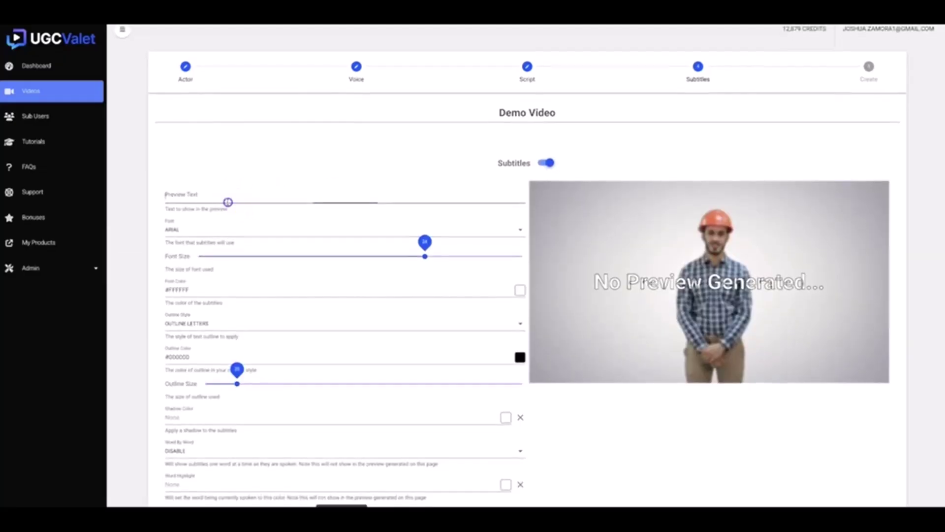
{"action": "left_click", "coordinate": [228, 202]}
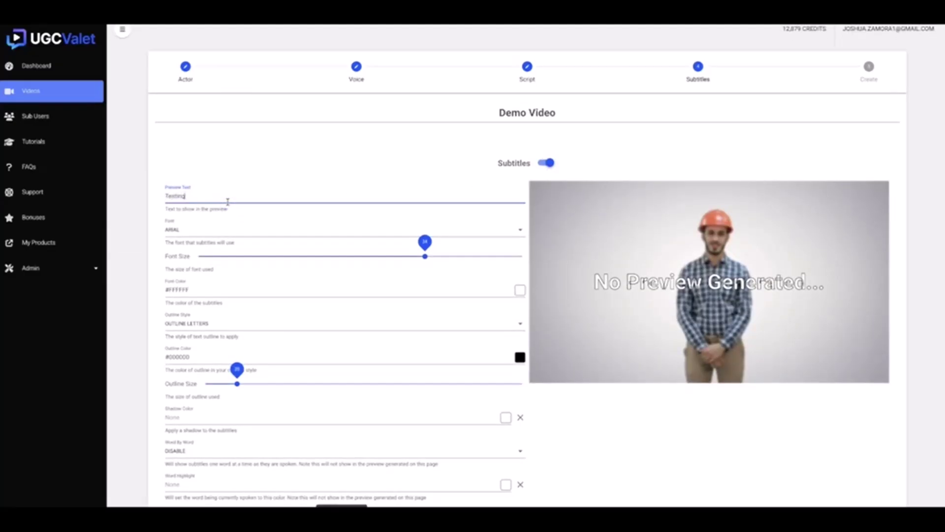
{"action": "left_click", "coordinate": [616, 162]}
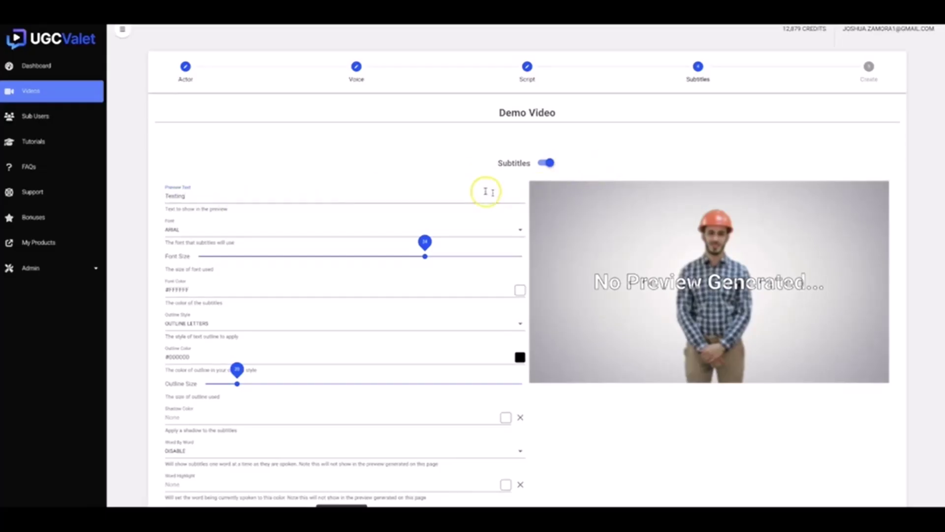
Reduce the subtitle outline size to 6 and set the font color to near-black #0E0D0D
{"action": "scroll", "coordinate": [491, 191], "scroll_direction": "down", "scroll_amount": 1}
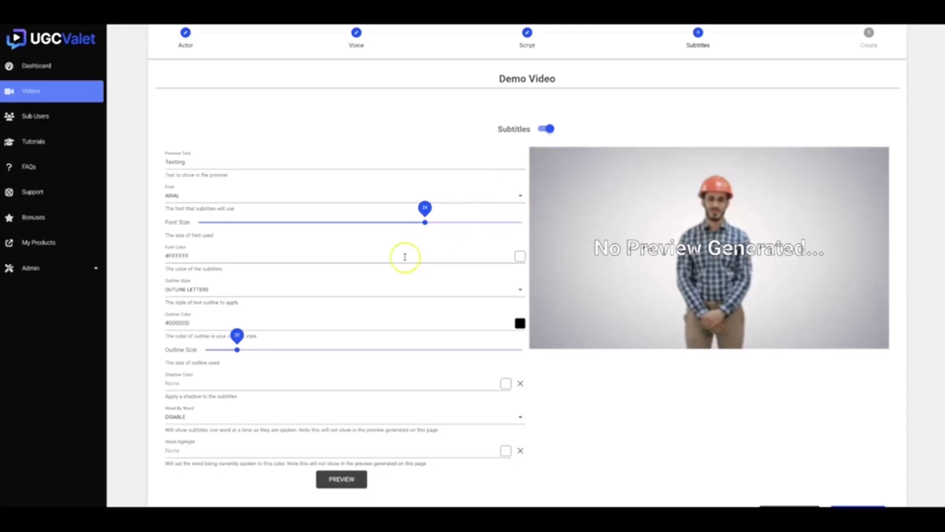
{"action": "left_click_drag", "start_coordinate": [237, 350], "coordinate": [215, 350]}
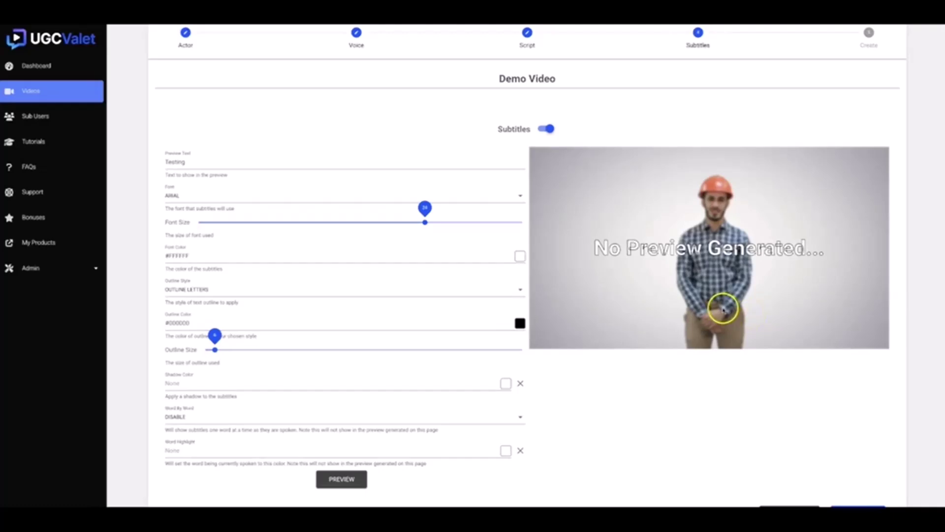
{"action": "left_click", "coordinate": [521, 255]}
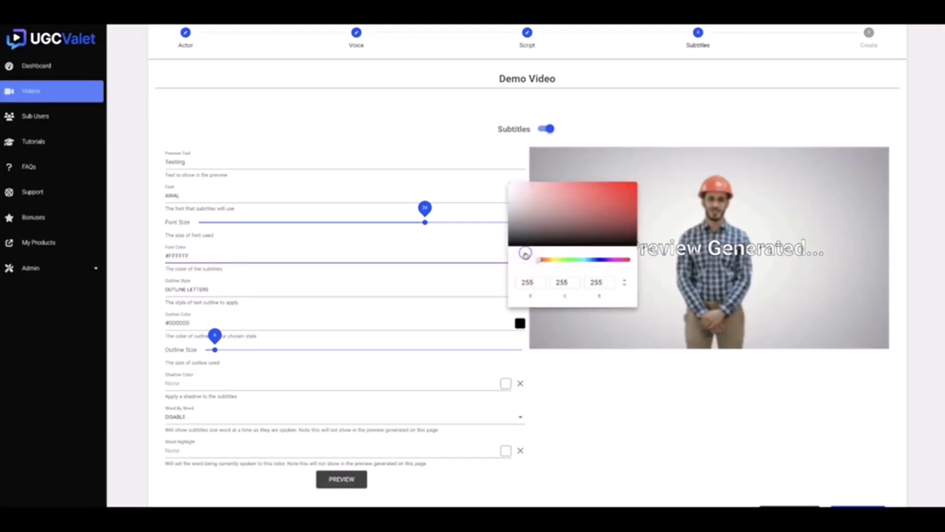
{"action": "left_click", "coordinate": [510, 243]}
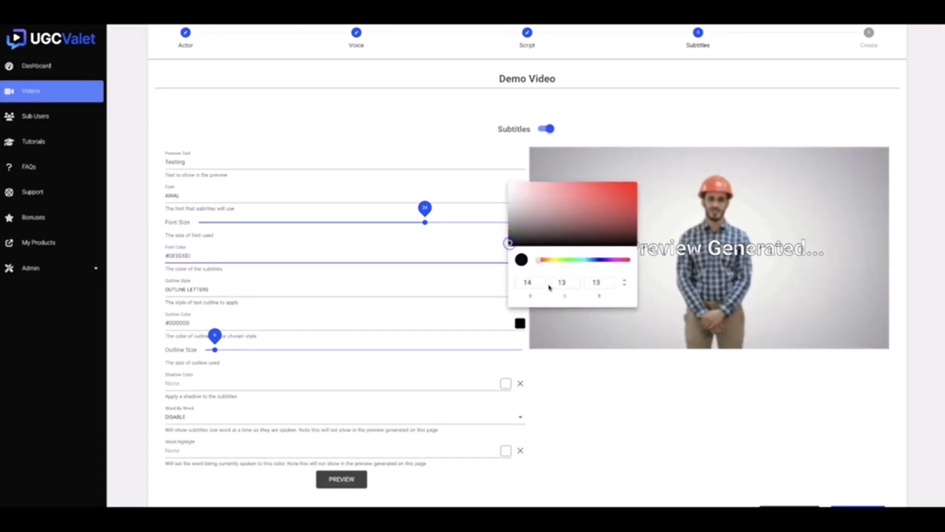
{"action": "left_click", "coordinate": [606, 369]}
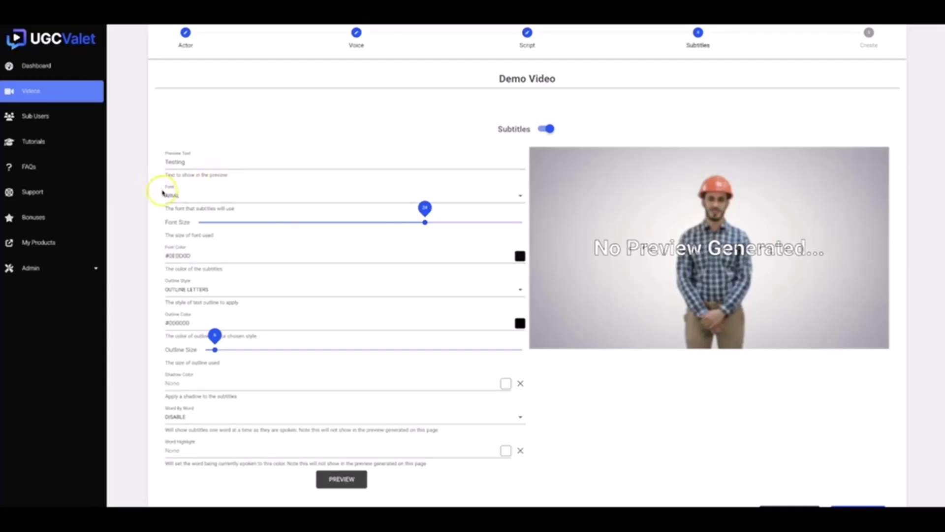
Set the subtitle outline color to yellow #F5F24B, keeping the Arial font
{"action": "left_click", "coordinate": [186, 196]}
{"action": "left_click", "coordinate": [158, 194]}
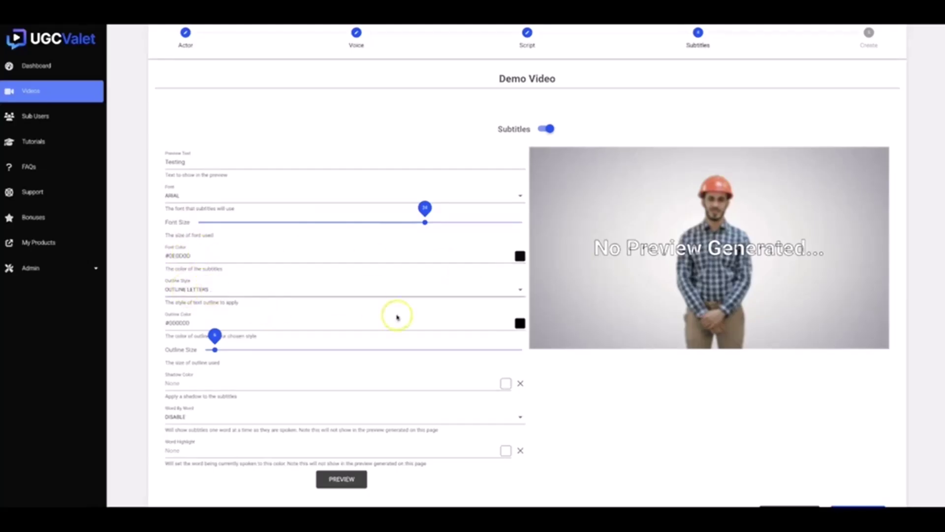
{"action": "left_click", "coordinate": [520, 323]}
{"action": "left_click", "coordinate": [554, 328]}
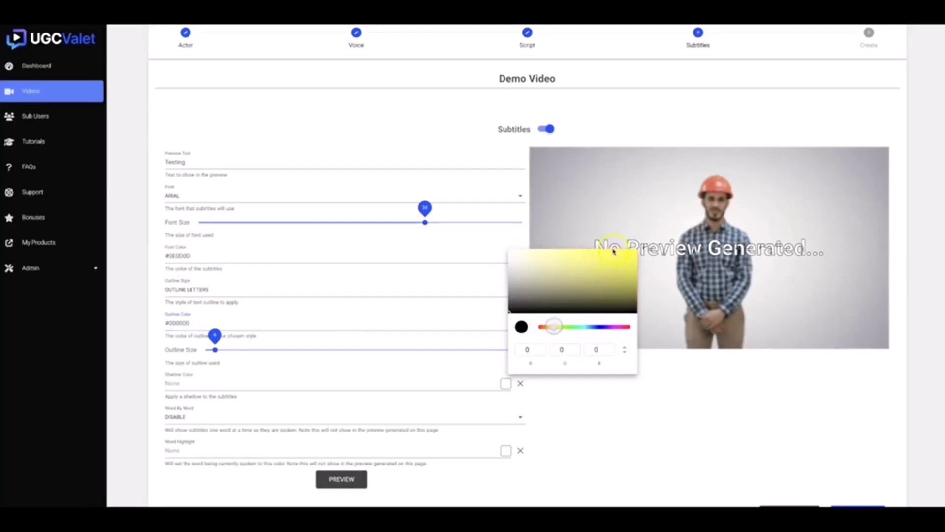
{"action": "left_click", "coordinate": [598, 252]}
{"action": "left_click", "coordinate": [676, 380]}
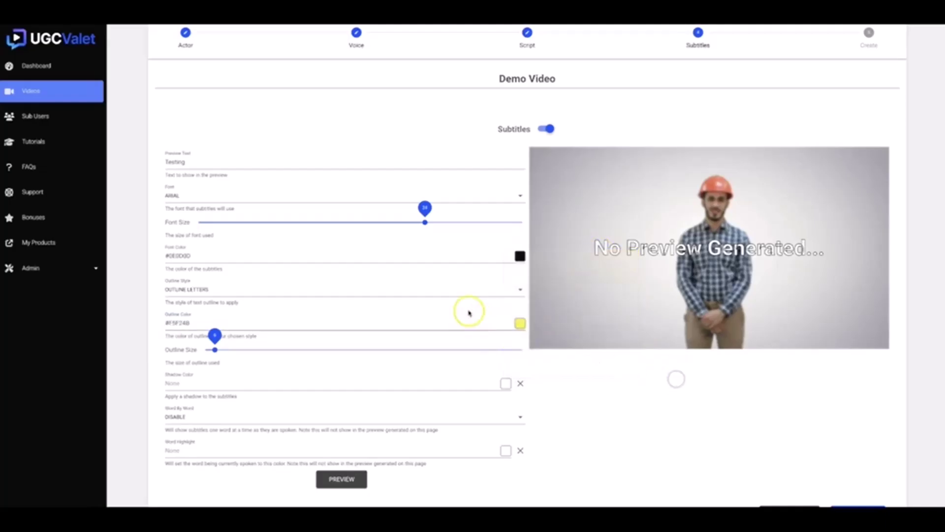
Enable word-by-word subtitles and generate a preview of the subtitle style
{"action": "scroll", "coordinate": [424, 294], "scroll_direction": "down", "scroll_amount": 1}
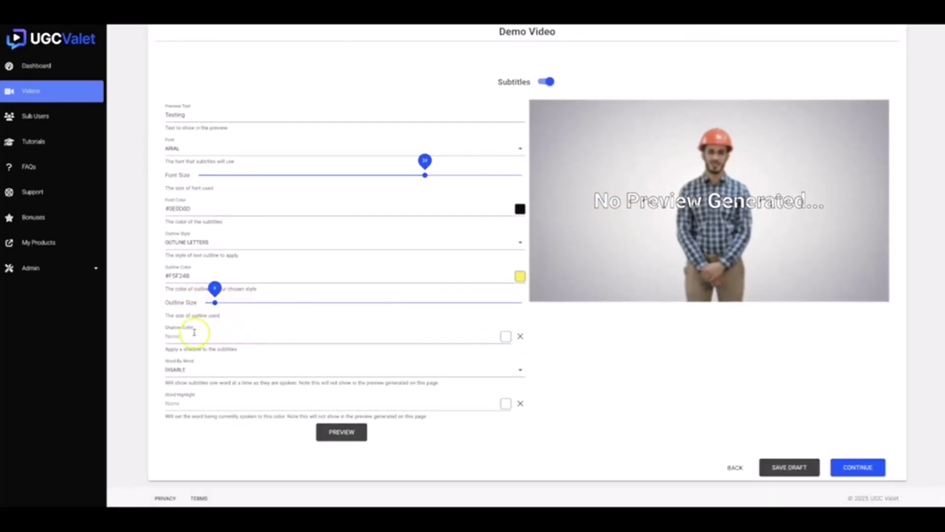
{"action": "left_click", "coordinate": [184, 369]}
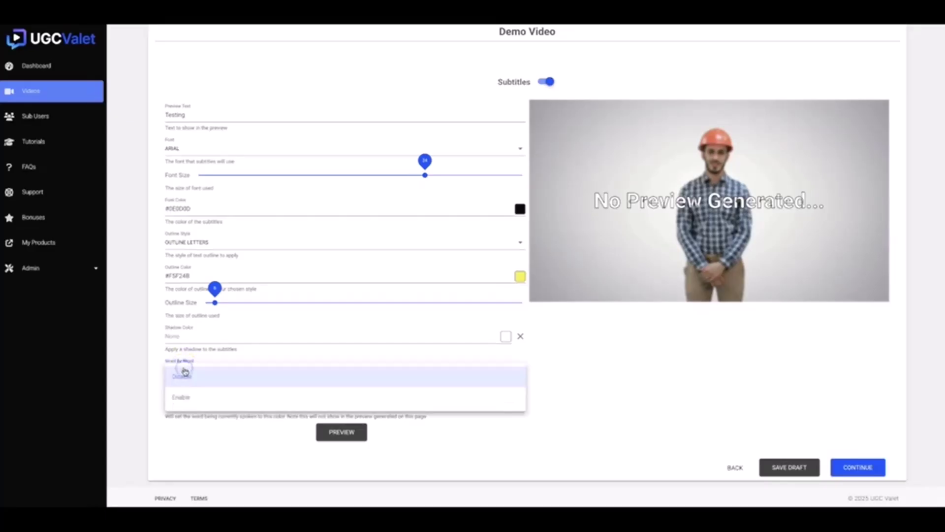
{"action": "left_click", "coordinate": [591, 379]}
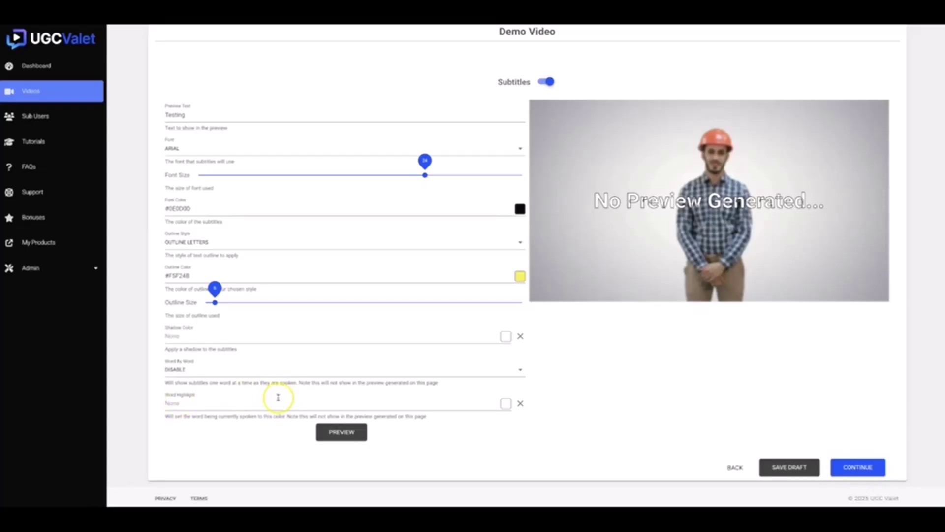
{"action": "left_click", "coordinate": [190, 372]}
{"action": "left_click", "coordinate": [186, 395]}
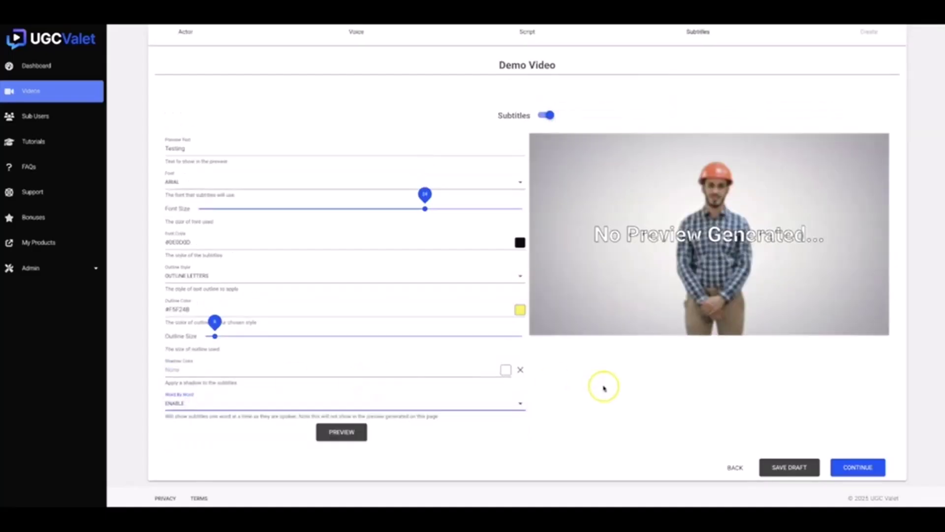
{"action": "left_click", "coordinate": [360, 430]}
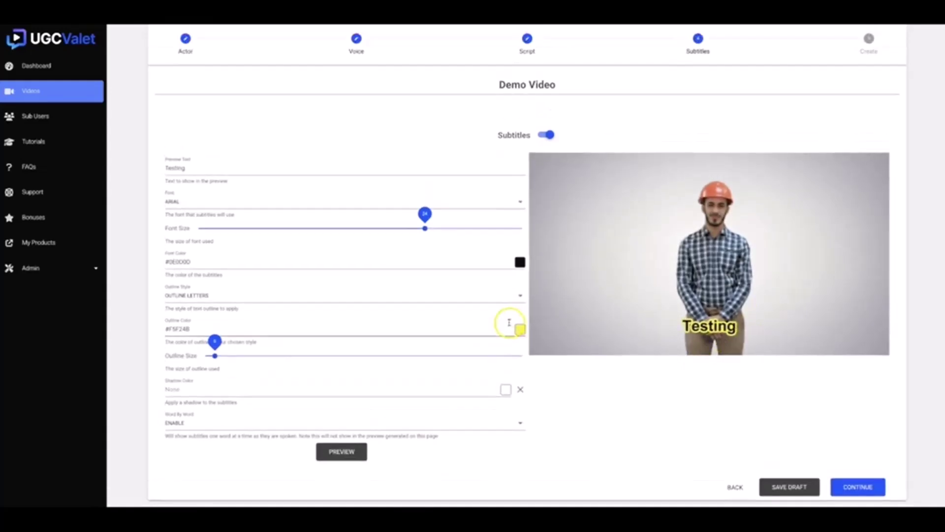
Return to the script and apply the "Said Urgently" emotion to the words "UGC Valet"
{"action": "scroll", "coordinate": [509, 322], "scroll_direction": "up", "scroll_amount": 1}
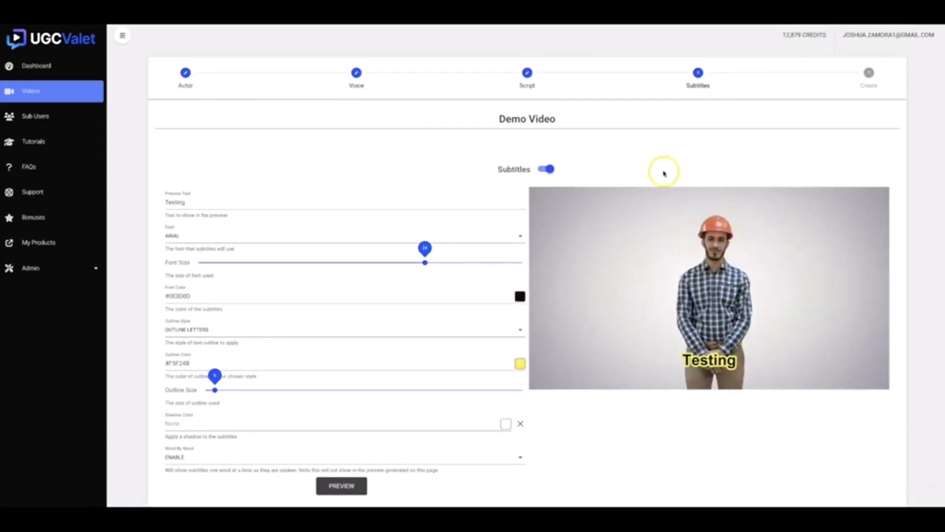
{"action": "left_click", "coordinate": [527, 77]}
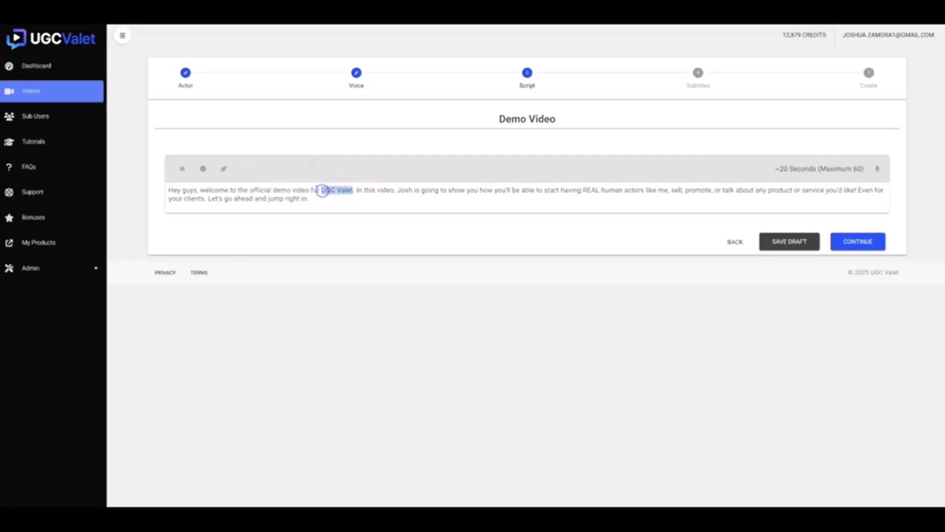
{"action": "left_click", "coordinate": [204, 171]}
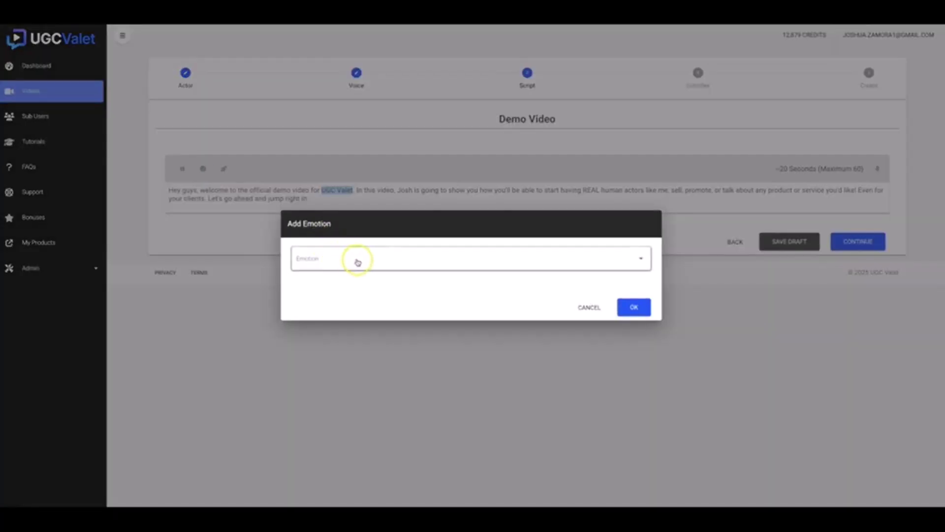
{"action": "left_click", "coordinate": [358, 262]}
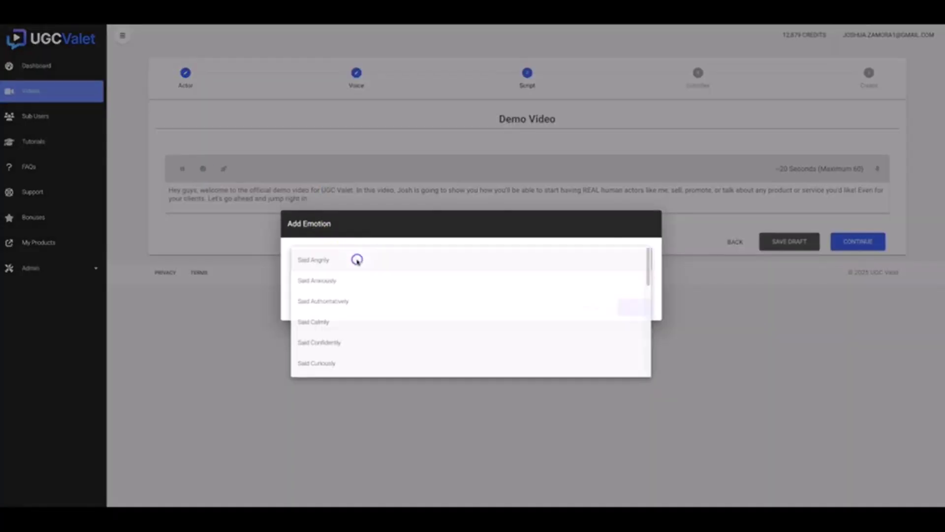
{"action": "left_click", "coordinate": [371, 306]}
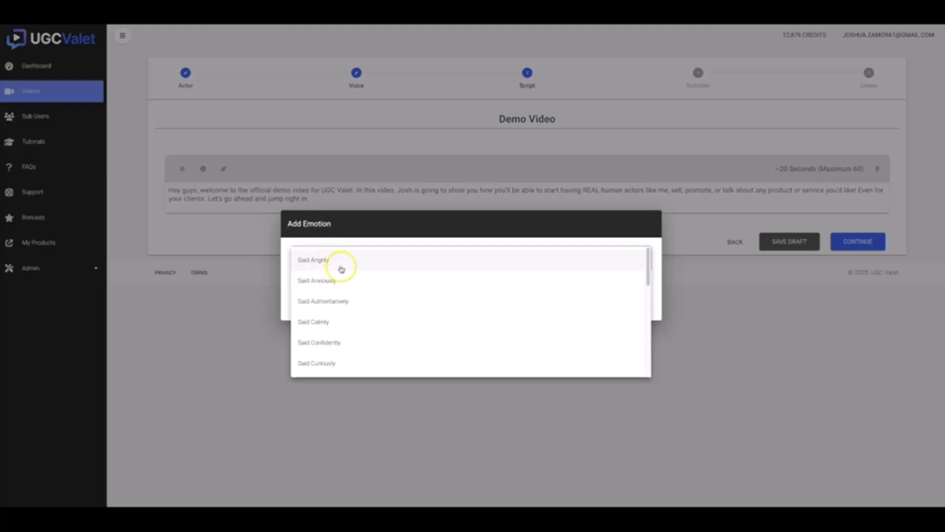
{"action": "scroll", "coordinate": [340, 269], "scroll_direction": "down", "scroll_amount": 1}
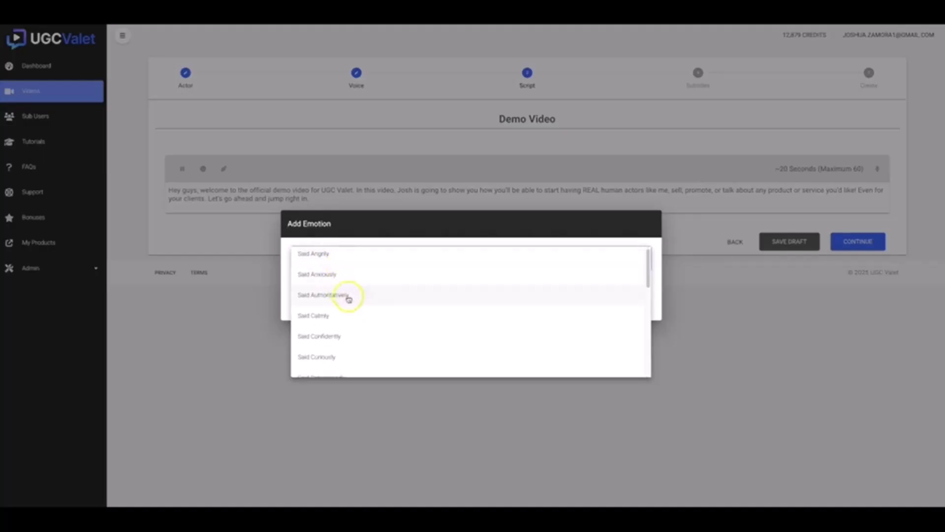
{"action": "scroll", "coordinate": [364, 305], "scroll_direction": "down", "scroll_amount": 3}
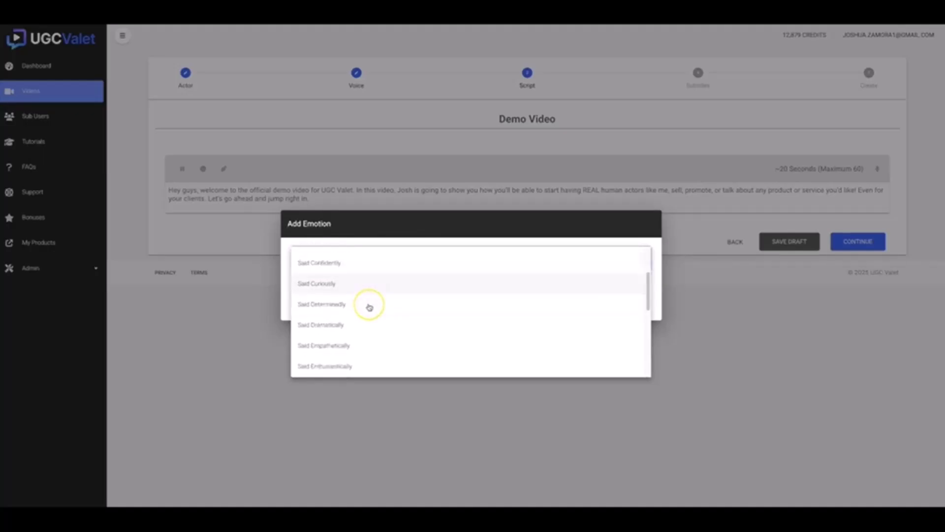
{"action": "scroll", "coordinate": [369, 307], "scroll_direction": "down", "scroll_amount": 10}
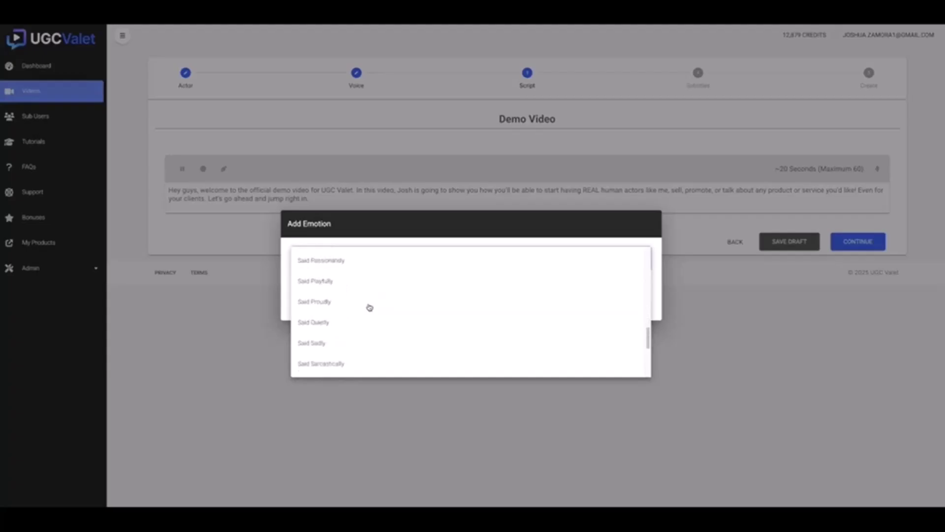
{"action": "scroll", "coordinate": [369, 307], "scroll_direction": "down", "scroll_amount": 6}
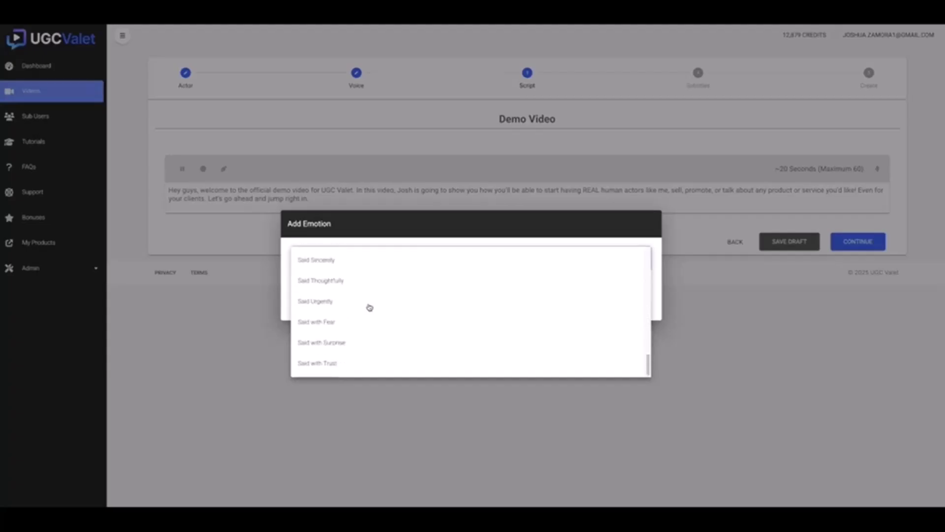
{"action": "left_click", "coordinate": [363, 310]}
{"action": "left_click", "coordinate": [331, 302]}
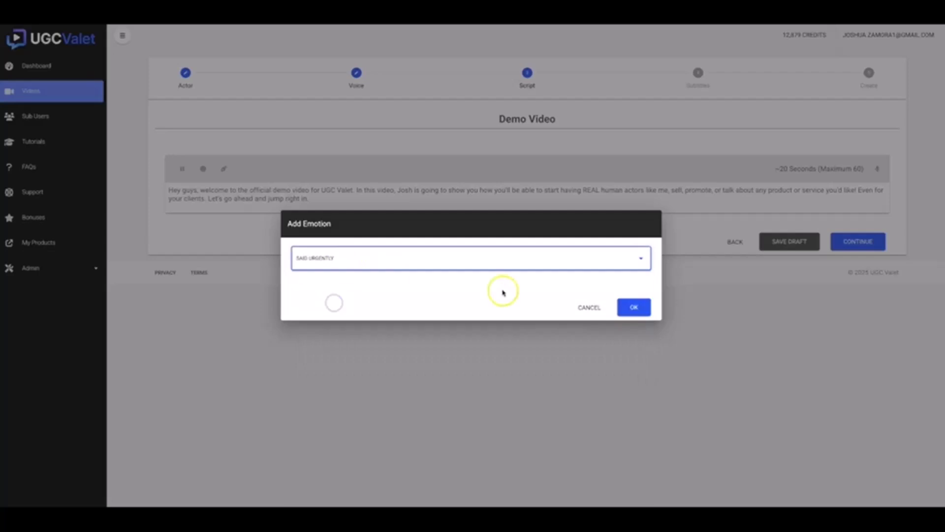
{"action": "left_click", "coordinate": [633, 310]}
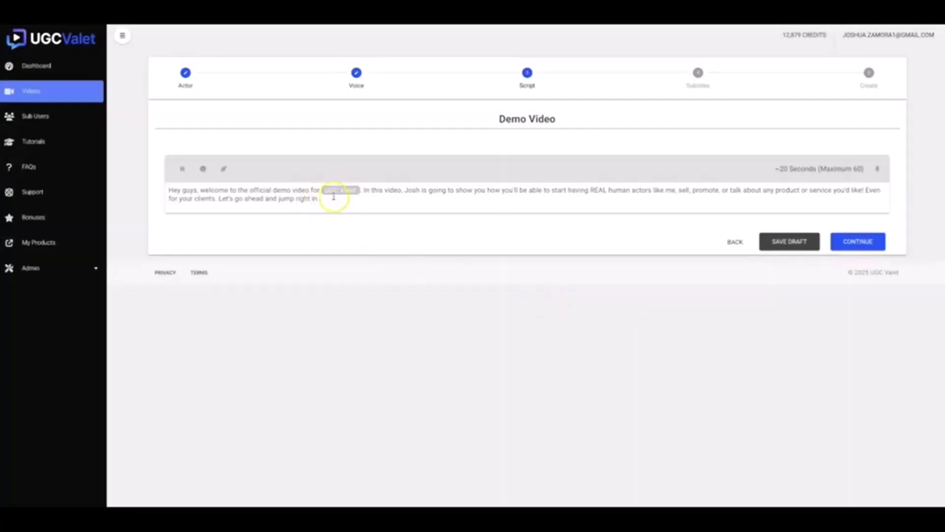
Remove the emotion tag from "UGC Valet" in the script
{"action": "left_click", "coordinate": [359, 190]}
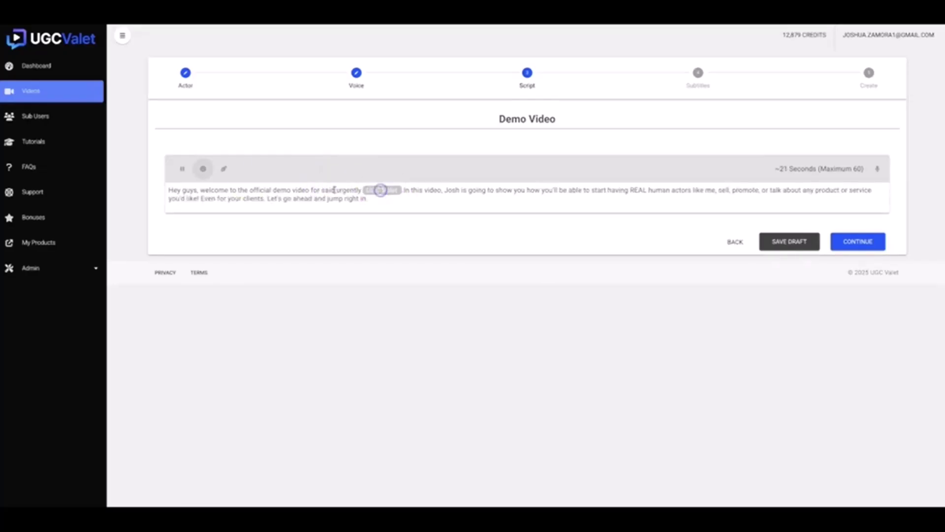
{"action": "left_click", "coordinate": [203, 168]}
{"action": "left_click", "coordinate": [212, 190]}
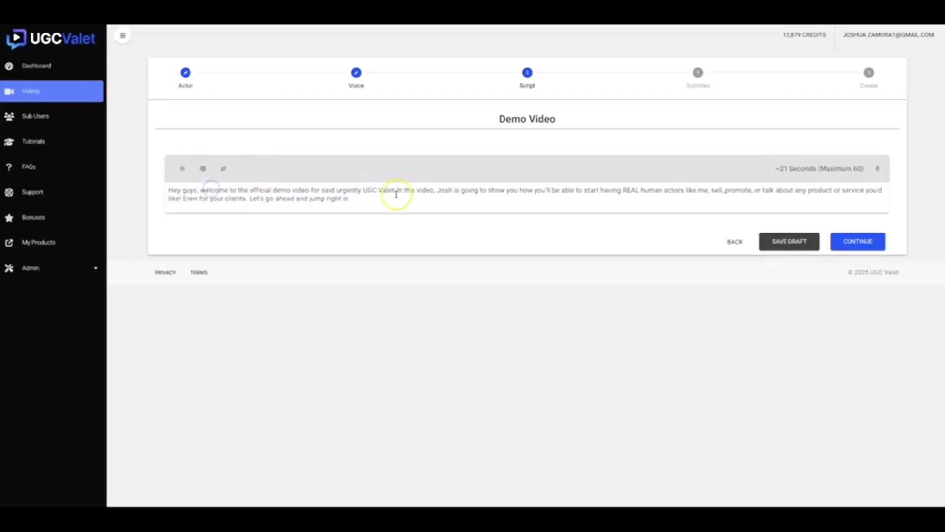
{"action": "left_click_drag", "start_coordinate": [397, 190], "coordinate": [380, 198]}
{"action": "left_click", "coordinate": [380, 200]}
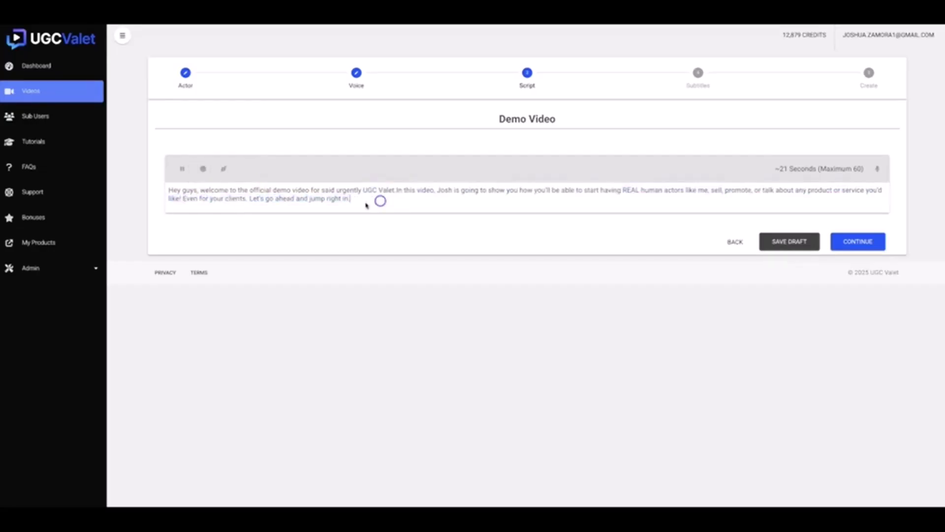
Continue past the subtitle settings to the final summary and start creating the video
{"action": "left_click", "coordinate": [860, 242]}
{"action": "scroll", "coordinate": [514, 256], "scroll_direction": "down", "scroll_amount": 1}
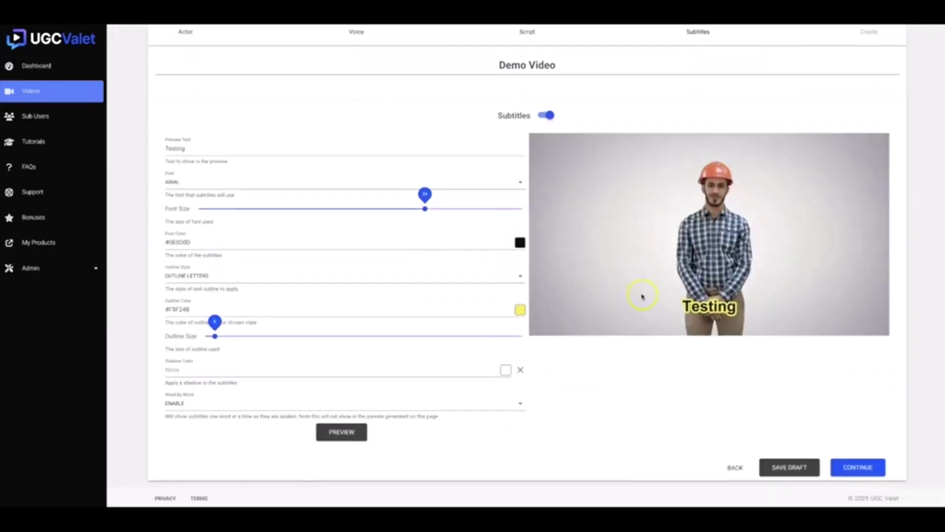
{"action": "left_click", "coordinate": [858, 467]}
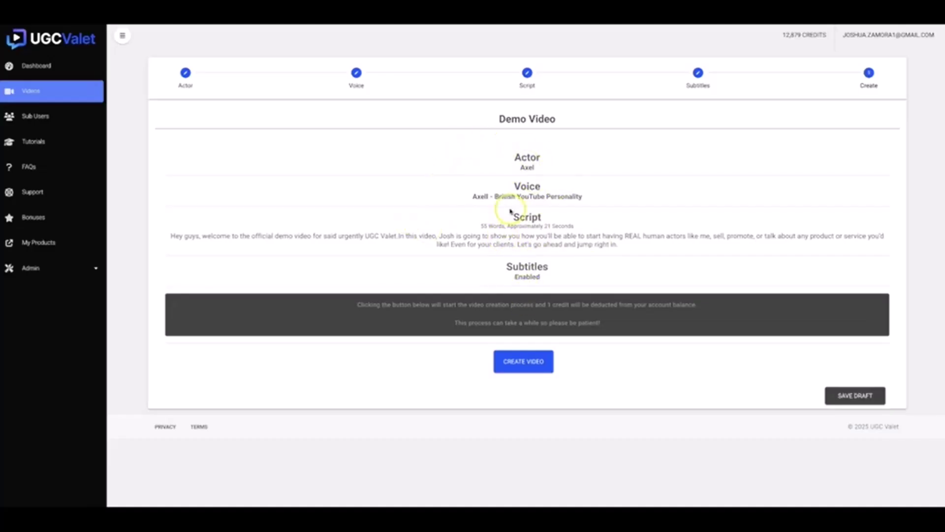
{"action": "left_click", "coordinate": [539, 365]}
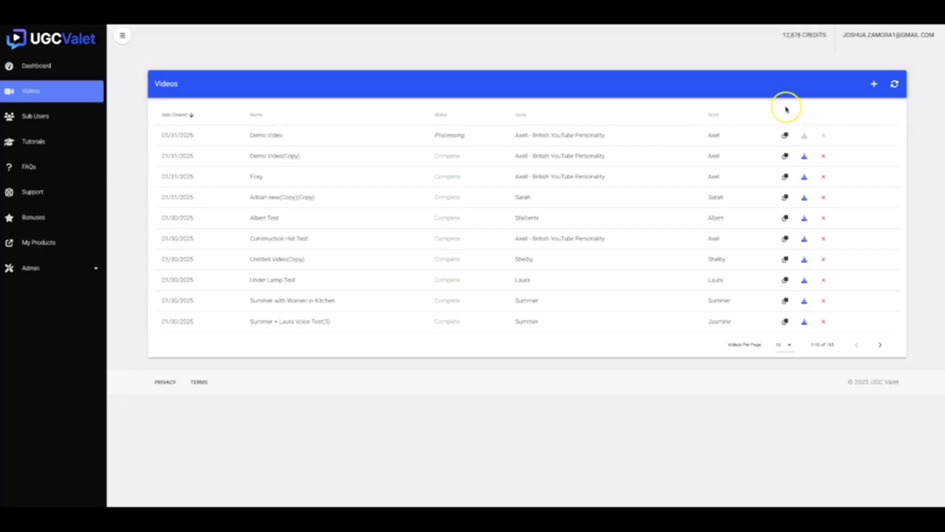
Start a new single video and title it "Outro to Demo"
{"action": "left_click", "coordinate": [876, 85]}
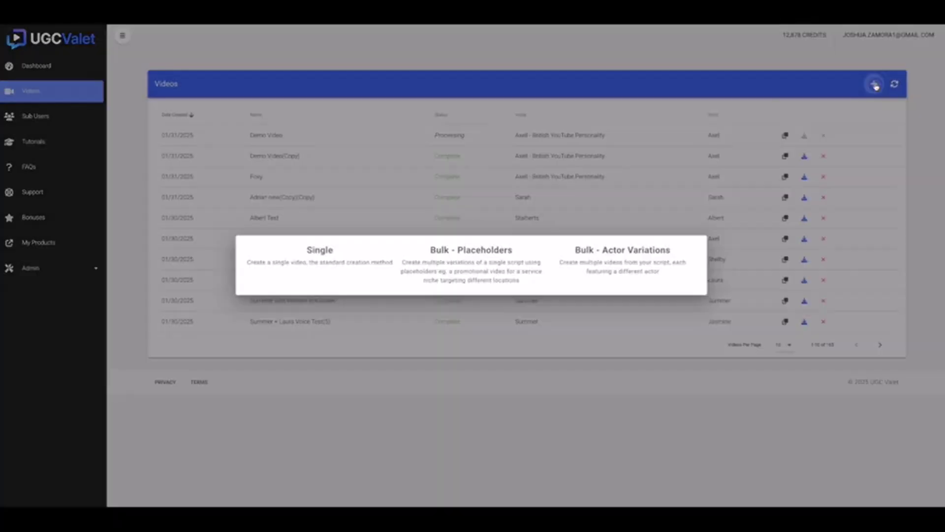
{"action": "left_click", "coordinate": [312, 249]}
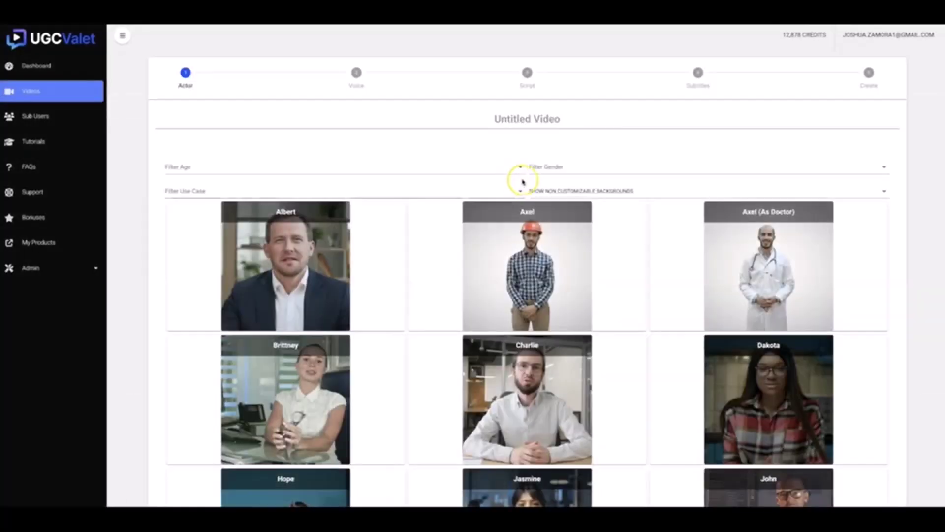
{"action": "left_click", "coordinate": [544, 123]}
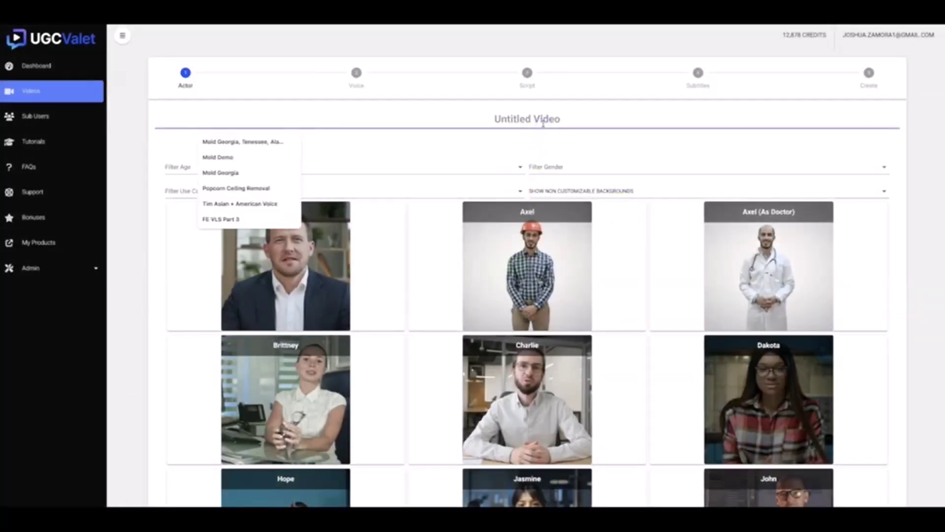
{"action": "type", "text": "Outro to Demo"}
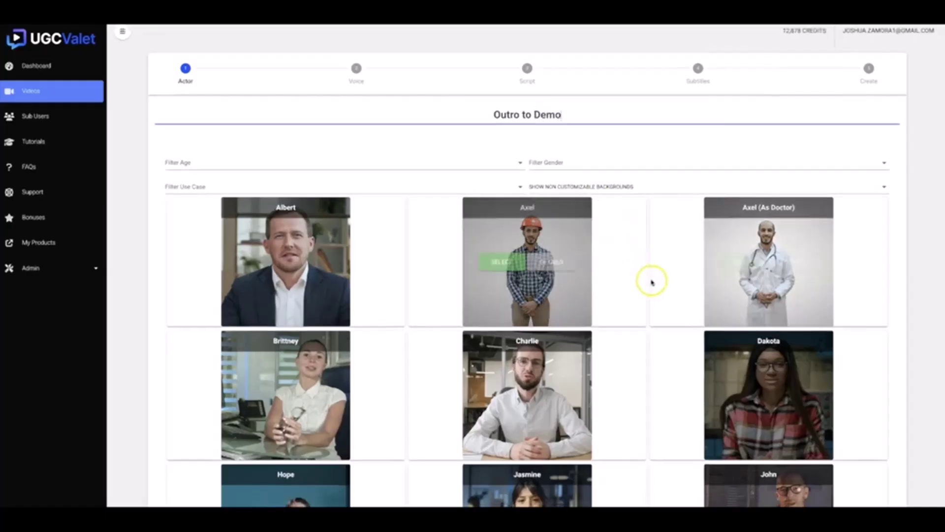
Select Dakota as the actor and continue to the voice selection
{"action": "scroll", "coordinate": [747, 342], "scroll_direction": "down", "scroll_amount": 1}
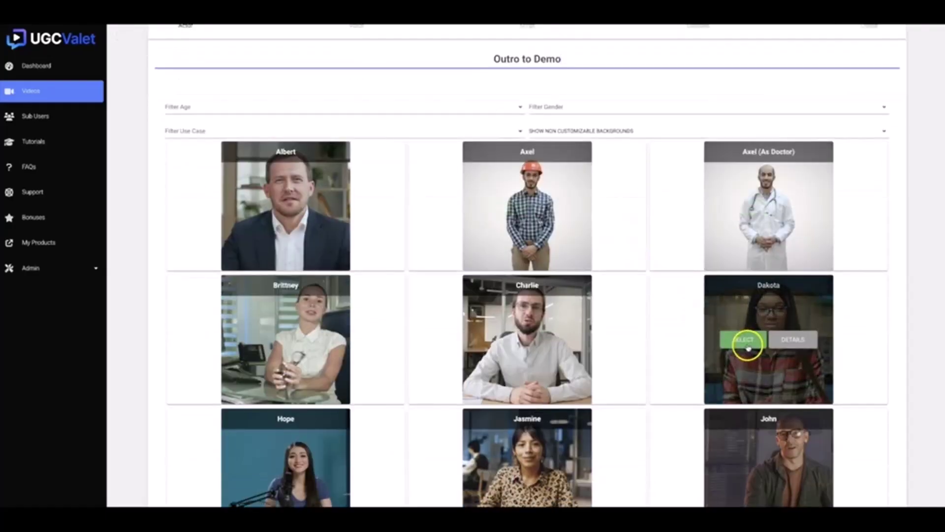
{"action": "left_click", "coordinate": [747, 342]}
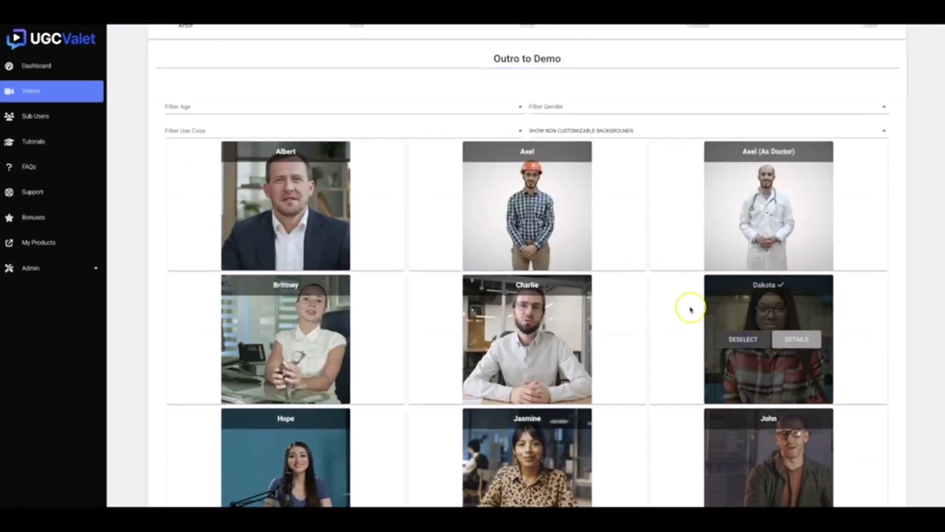
{"action": "scroll", "coordinate": [688, 308], "scroll_direction": "down", "scroll_amount": 3}
{"action": "left_click", "coordinate": [881, 471]}
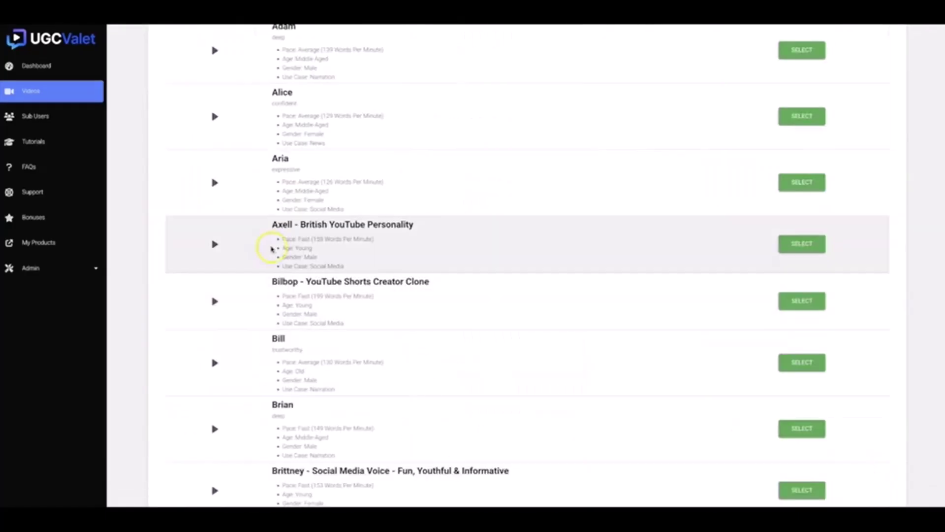
Filter the voice list by female gender
{"action": "scroll", "coordinate": [540, 277], "scroll_direction": "down", "scroll_amount": 5}
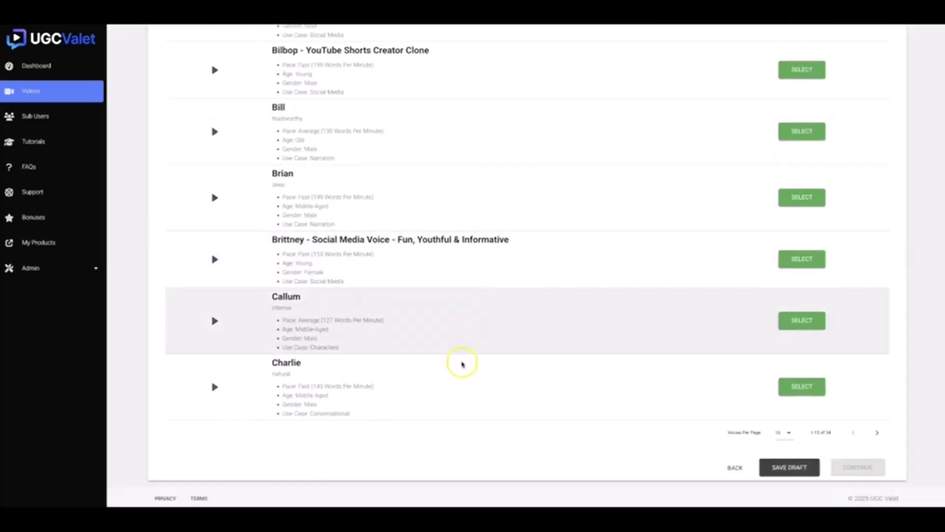
{"action": "scroll", "coordinate": [623, 252], "scroll_direction": "up", "scroll_amount": 10}
{"action": "left_click", "coordinate": [593, 192]}
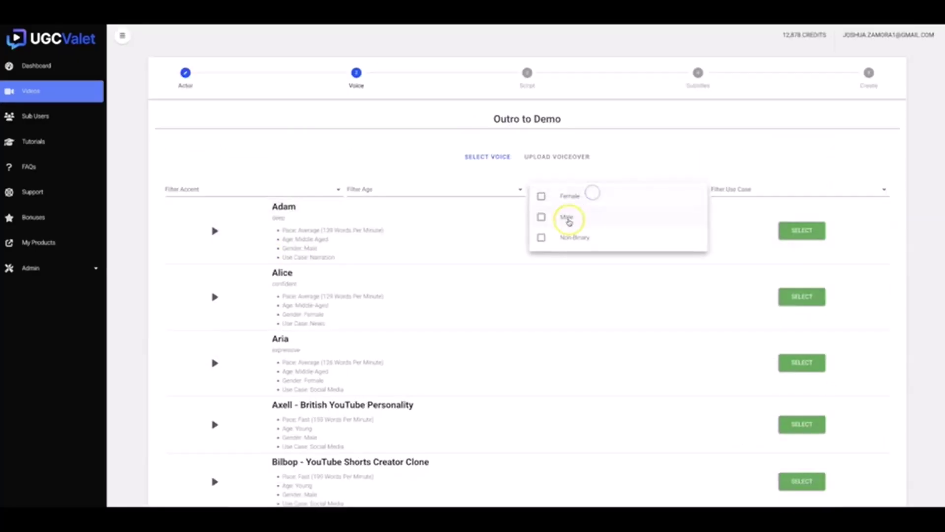
{"action": "left_click", "coordinate": [578, 223]}
{"action": "left_click", "coordinate": [570, 196]}
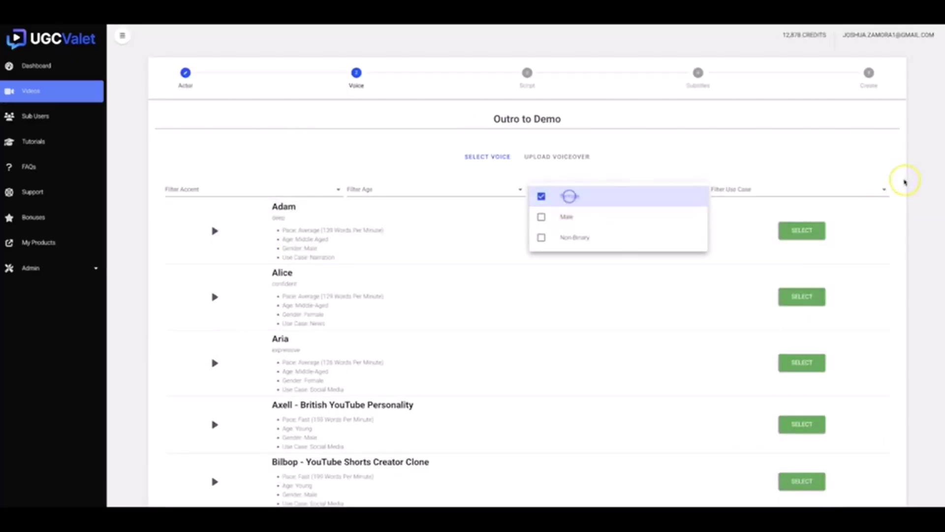
{"action": "left_click", "coordinate": [908, 181]}
Select the Dakota H voice and continue to the script
{"action": "scroll", "coordinate": [505, 241], "scroll_direction": "down", "scroll_amount": 4}
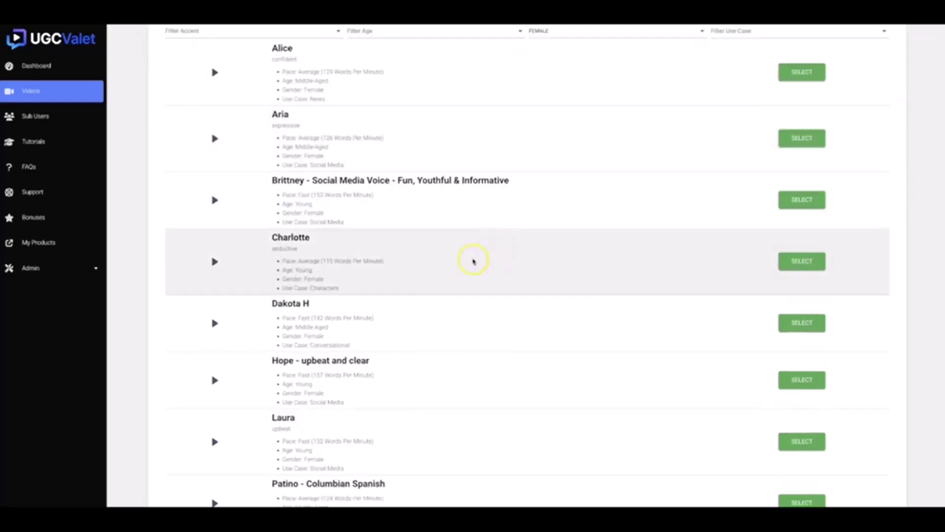
{"action": "left_click", "coordinate": [813, 309]}
{"action": "scroll", "coordinate": [766, 384], "scroll_direction": "down", "scroll_amount": 5}
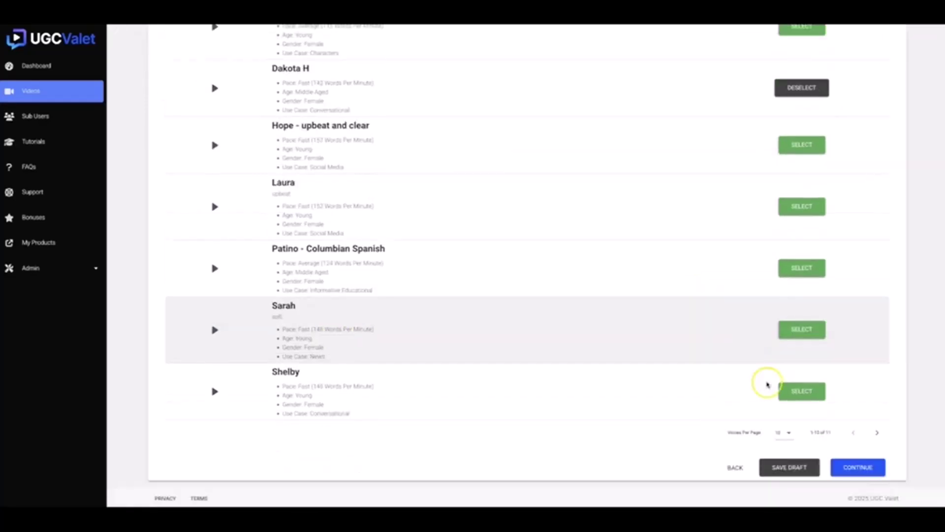
{"action": "left_click", "coordinate": [859, 465]}
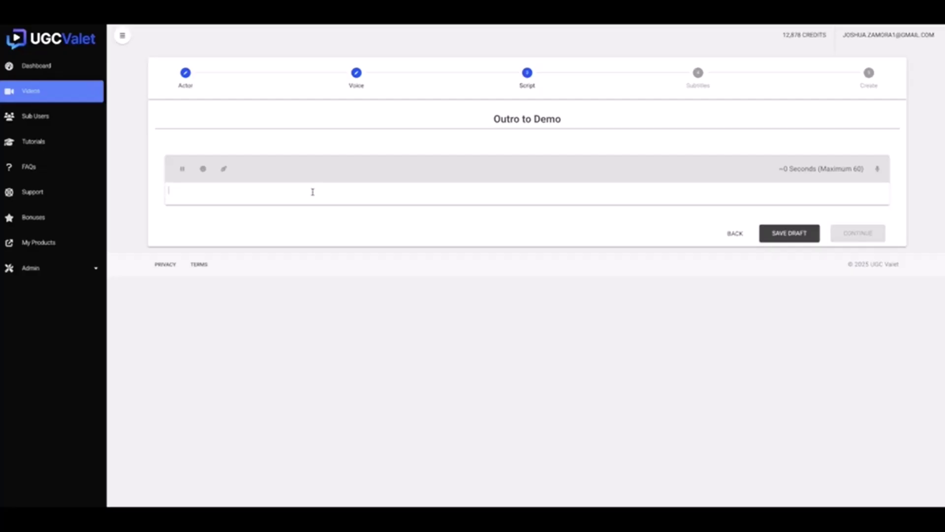
Enter the outro script from "Now that you've seen how simple yet powerful" to "Click the button below." and continue to subtitles
{"action": "type", "text": "Now that you've seen how simple yet powerful we've made it for anyone to leverage UGC and Spokesperson videos to get higher conversions, more sales and more traffic, for yourself or for your clients, I invite you to go below this video and secure your access at the limited-time discount we're offering during the next few days. Click the button below."}
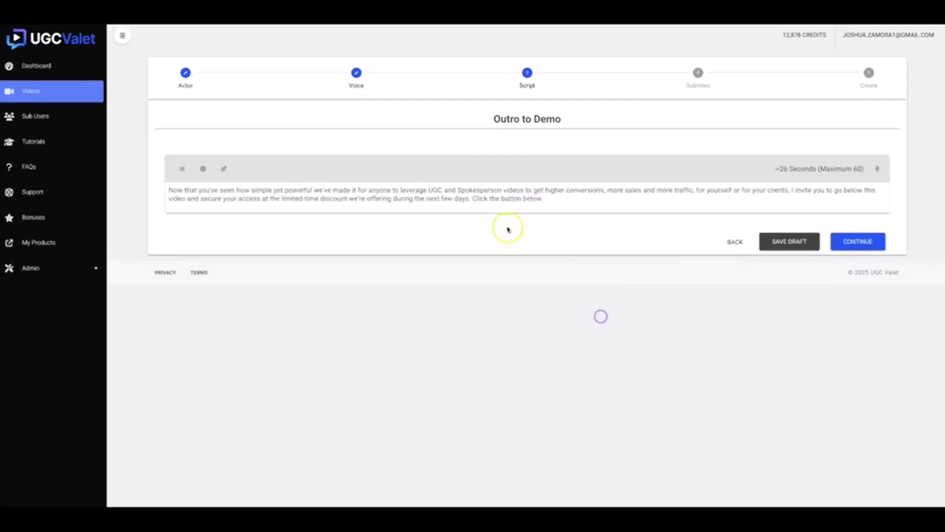
{"action": "left_click", "coordinate": [533, 200]}
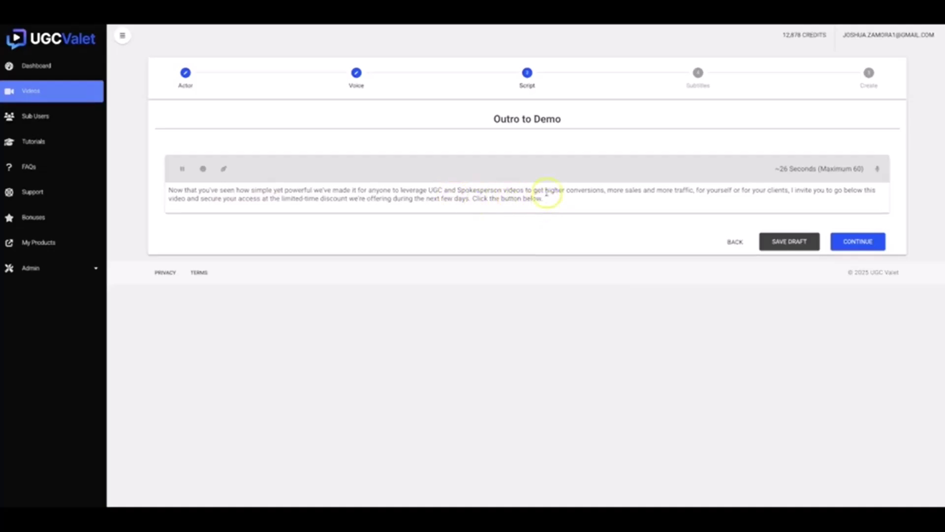
{"action": "left_click", "coordinate": [865, 242]}
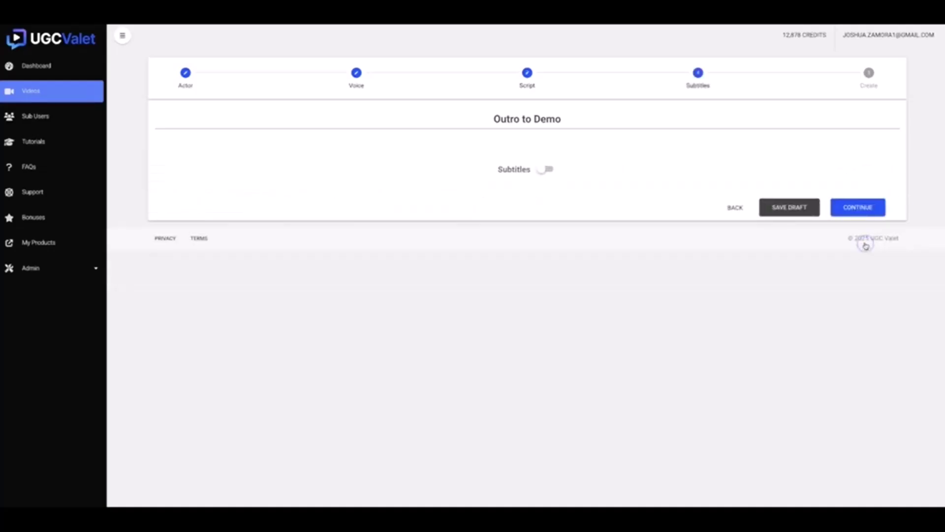
Turn on subtitles for "Outro to Demo" and reduce the subtitle outline size to about 6
{"action": "left_click", "coordinate": [549, 170]}
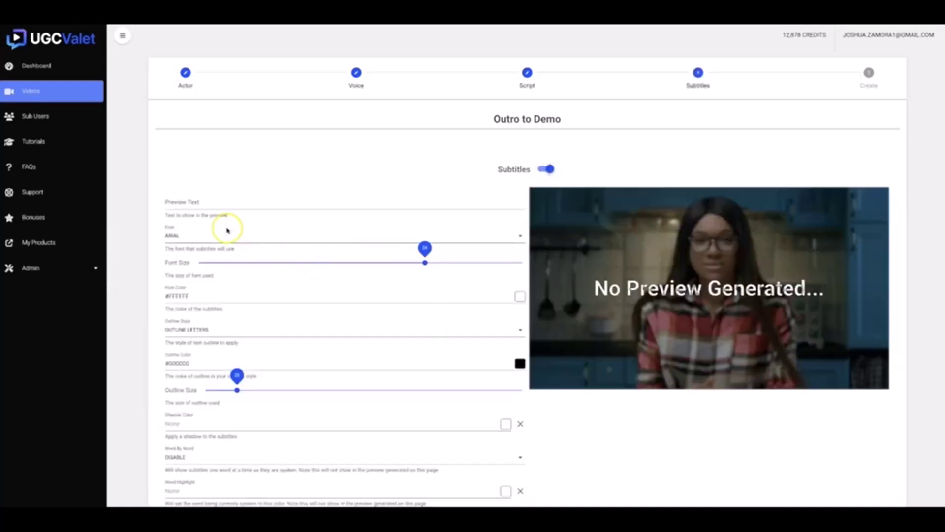
{"action": "scroll", "coordinate": [227, 230], "scroll_direction": "down", "scroll_amount": 1}
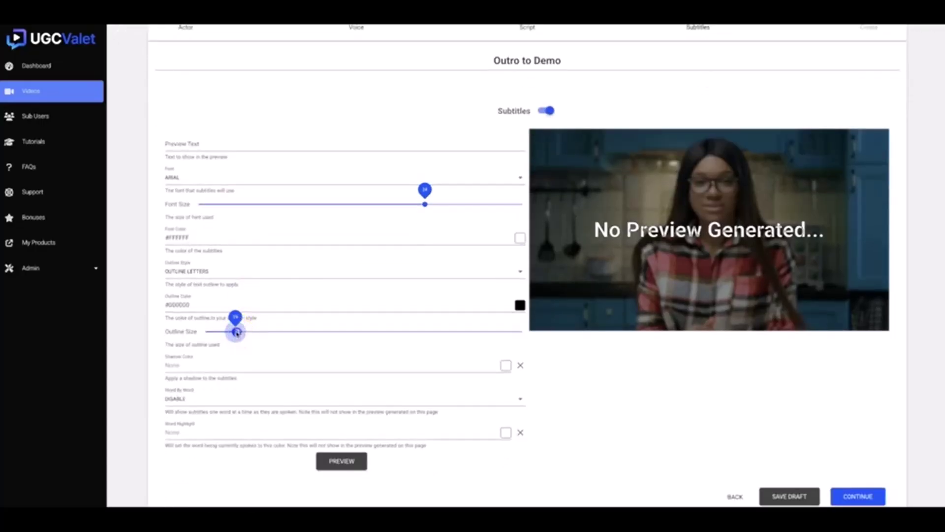
{"action": "left_click_drag", "start_coordinate": [237, 333], "coordinate": [214, 331]}
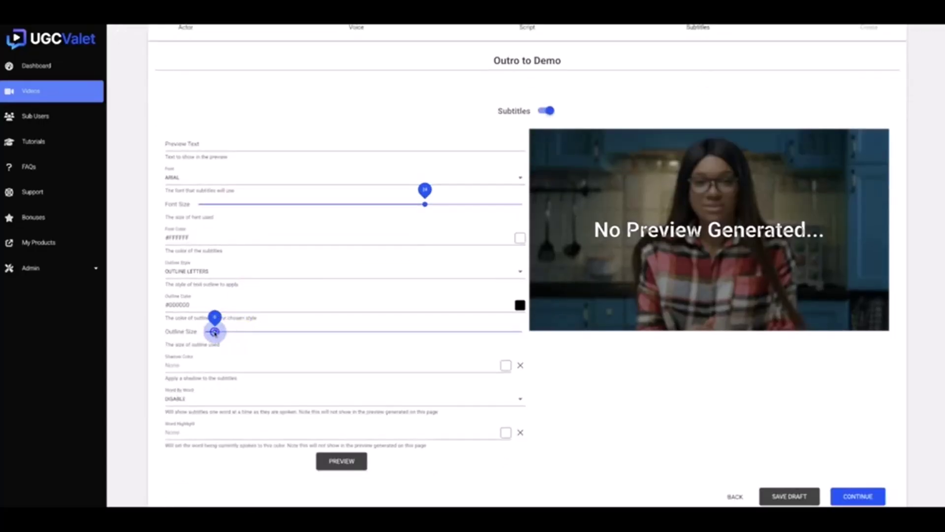
Set the subtitle font color to near-black #0A0A0A
{"action": "left_click", "coordinate": [518, 238]}
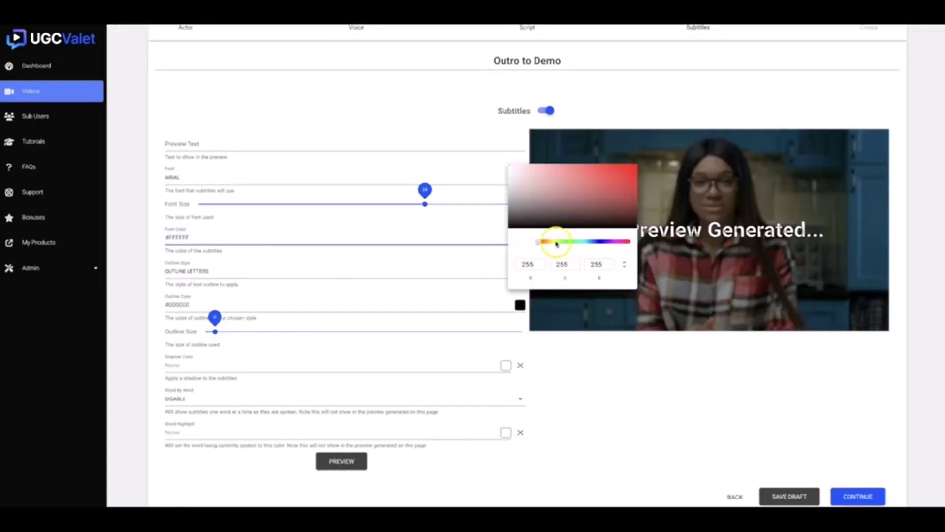
{"action": "left_click", "coordinate": [514, 225]}
{"action": "left_click", "coordinate": [606, 367]}
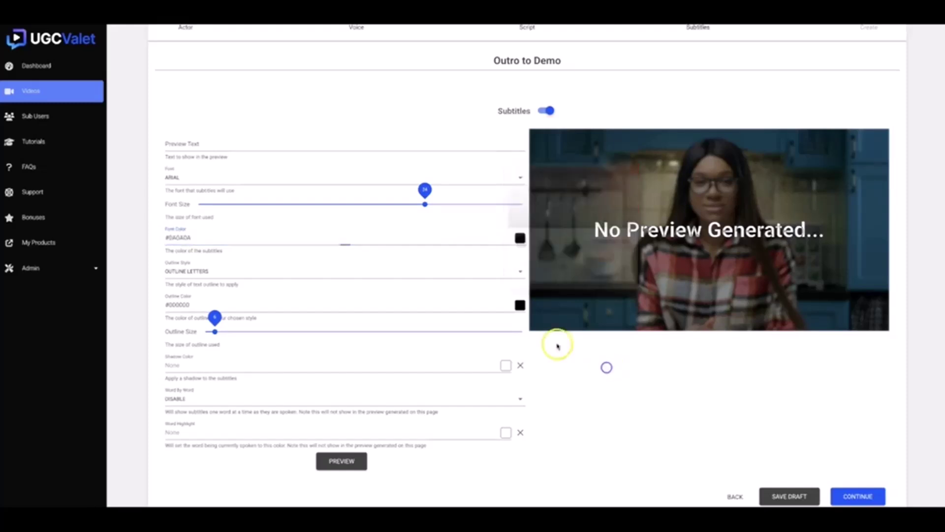
Set the subtitle outline color to a bright yellow
{"action": "left_click", "coordinate": [520, 305]}
{"action": "left_click", "coordinate": [554, 309]}
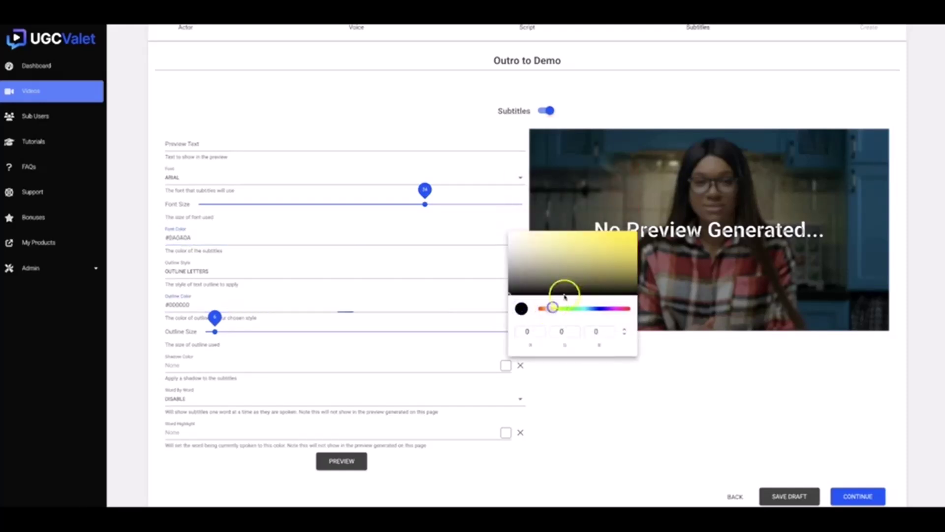
{"action": "left_click", "coordinate": [608, 233]}
{"action": "left_click", "coordinate": [626, 383]}
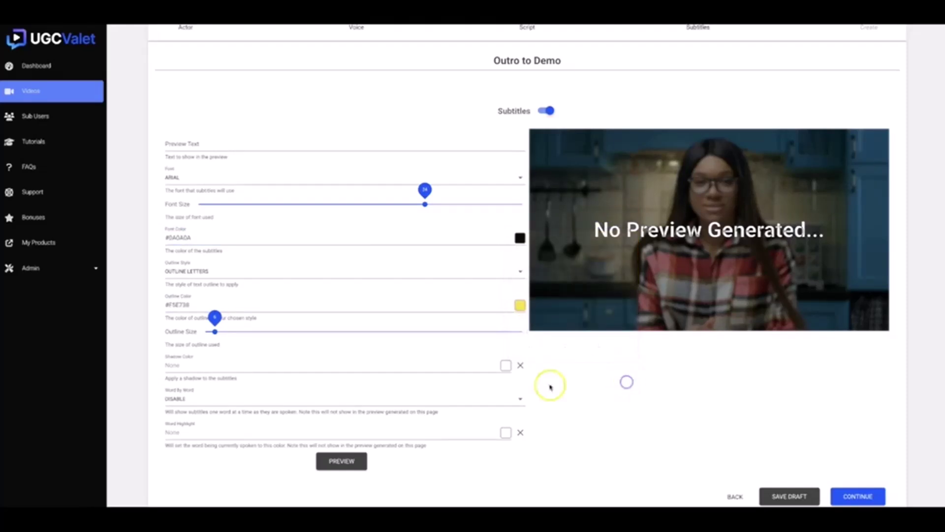
Enable word-by-word subtitles, continue to the summary and create the "Outro to Demo" video
{"action": "scroll", "coordinate": [549, 386], "scroll_direction": "down", "scroll_amount": 1}
{"action": "left_click", "coordinate": [509, 373]}
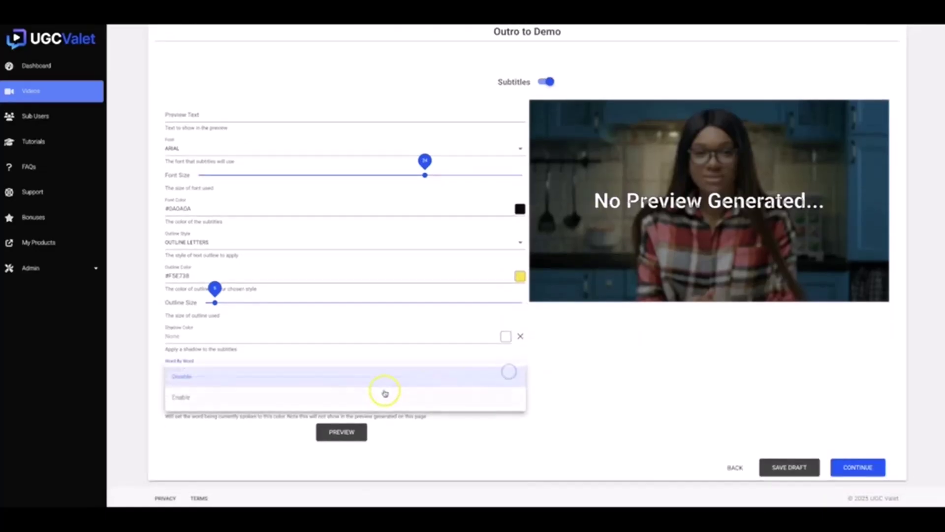
{"action": "left_click", "coordinate": [384, 395]}
{"action": "left_click", "coordinate": [872, 466]}
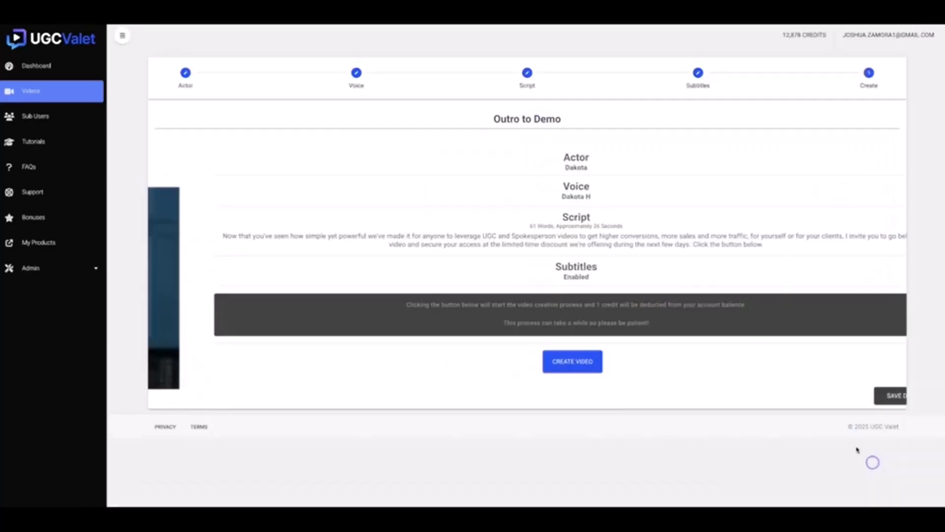
{"action": "left_click", "coordinate": [532, 363]}
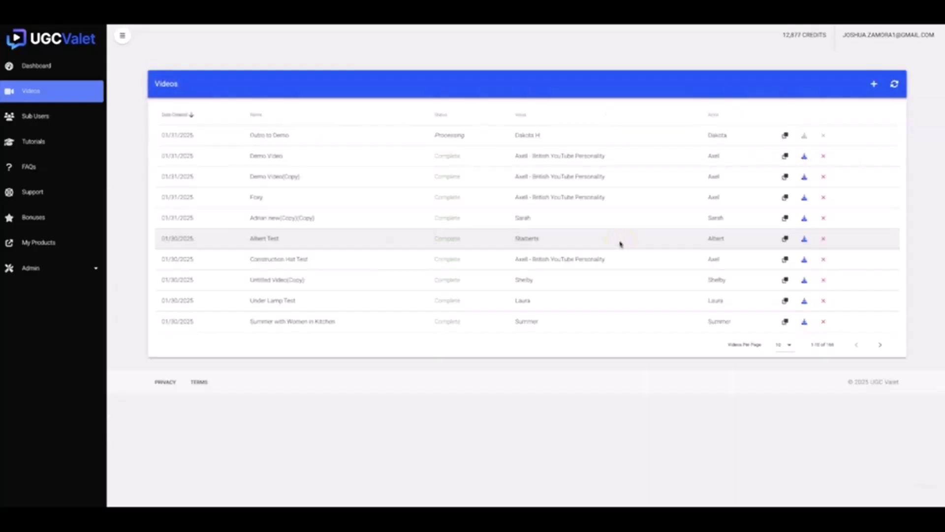
Play the completed "Demo Video" with subtitles, pause it and return to the video list
{"action": "left_click", "coordinate": [804, 156]}
{"action": "left_click", "coordinate": [824, 199]}
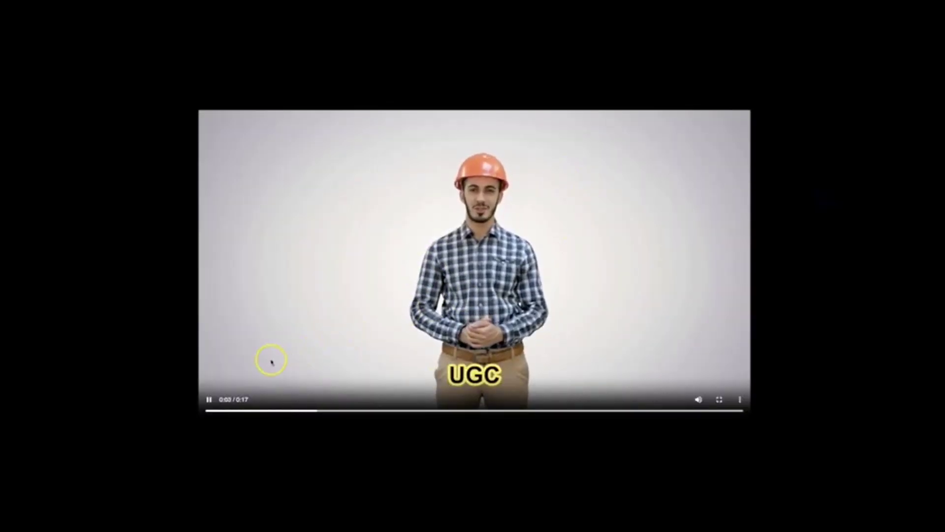
{"action": "left_click", "coordinate": [209, 400]}
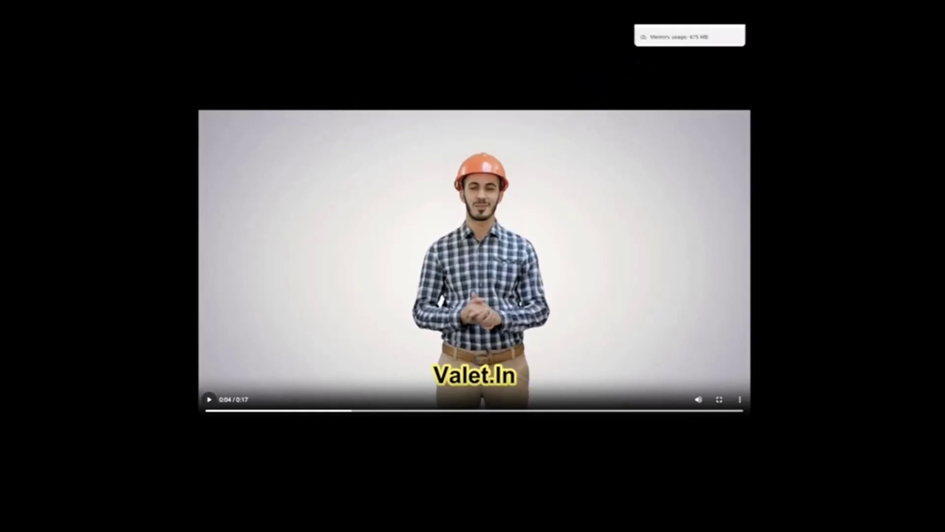
{"action": "left_click", "coordinate": [640, 37]}
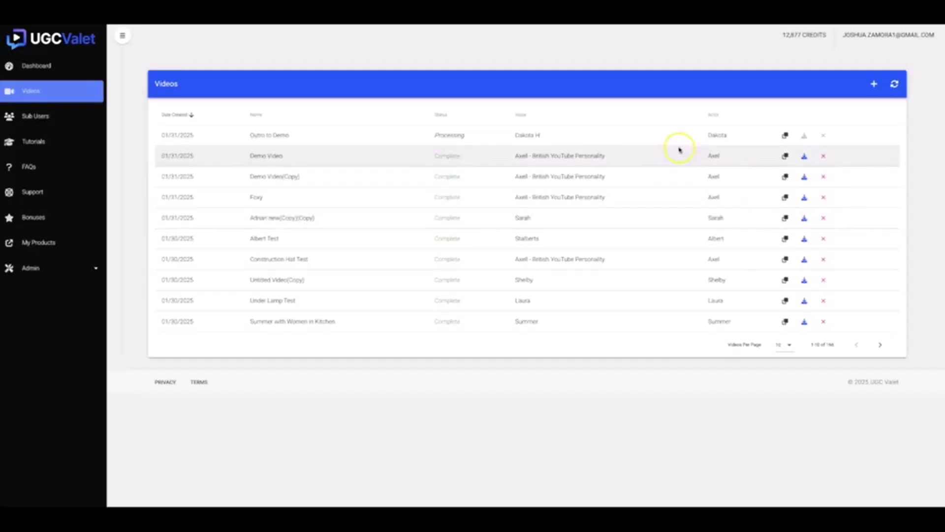
Duplicate "Demo Video" and continue to the script, keeping the Axel actor and the Axell - British YouTube Personality voice
{"action": "left_click", "coordinate": [785, 156]}
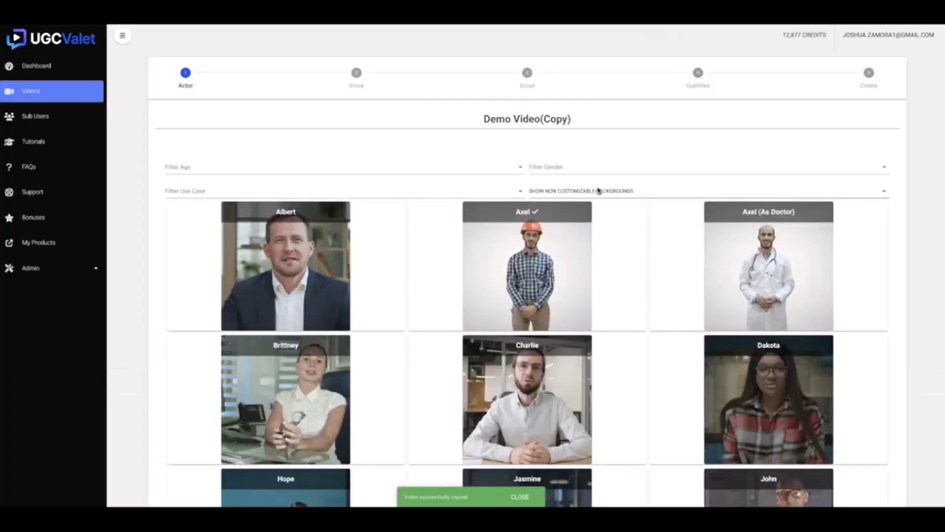
{"action": "scroll", "coordinate": [689, 321], "scroll_direction": "down", "scroll_amount": 4}
{"action": "left_click", "coordinate": [855, 458]}
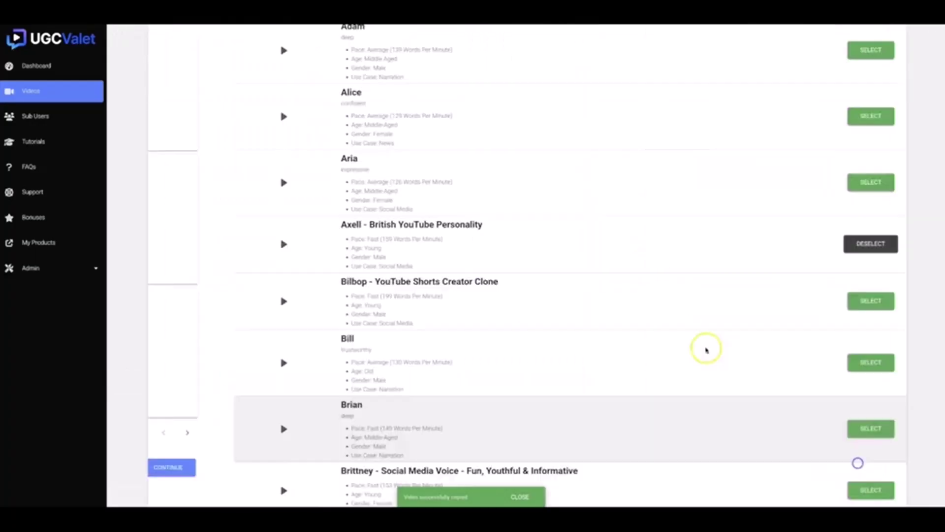
{"action": "scroll", "coordinate": [566, 271], "scroll_direction": "down", "scroll_amount": 5}
{"action": "left_click", "coordinate": [889, 467]}
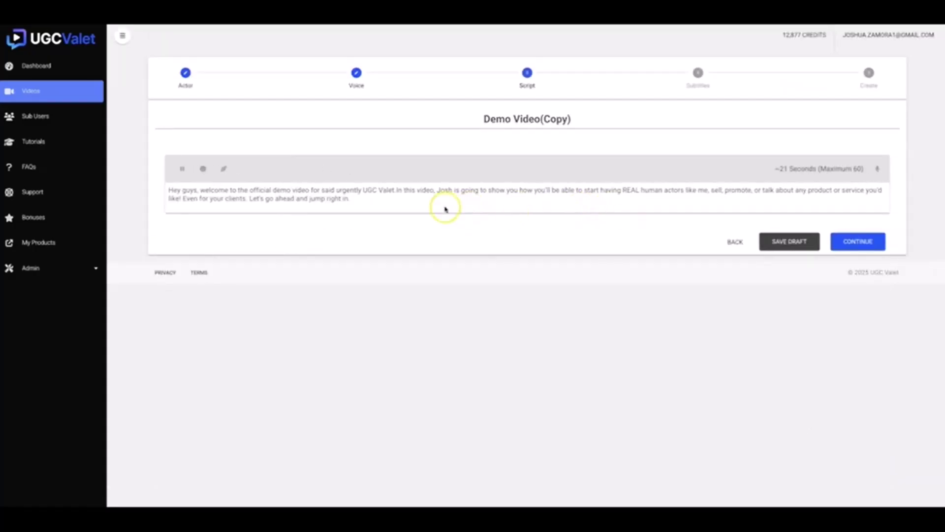
Correct the spacing after "UGC Valet." in the copy's script so it reads "UGC Valet. In this video"
{"action": "left_click", "coordinate": [395, 189]}
{"action": "type", "text": "."}
{"action": "key", "text": "Right"}
{"action": "key", "text": "Delete"}
{"action": "type", "text": "I"}
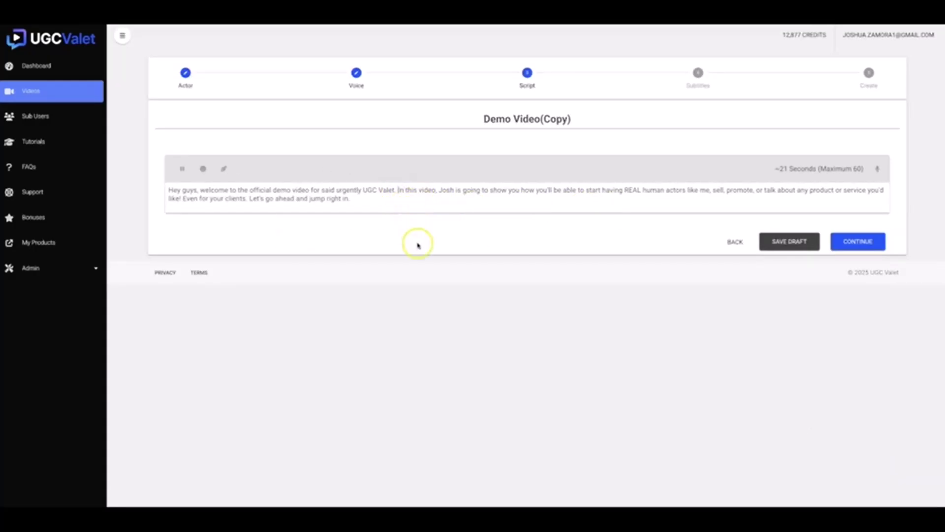
Continue past the subtitles with the copied settings and create the "Demo Video(Copy)" video
{"action": "left_click", "coordinate": [832, 240]}
{"action": "scroll", "coordinate": [747, 320], "scroll_direction": "down", "scroll_amount": 1}
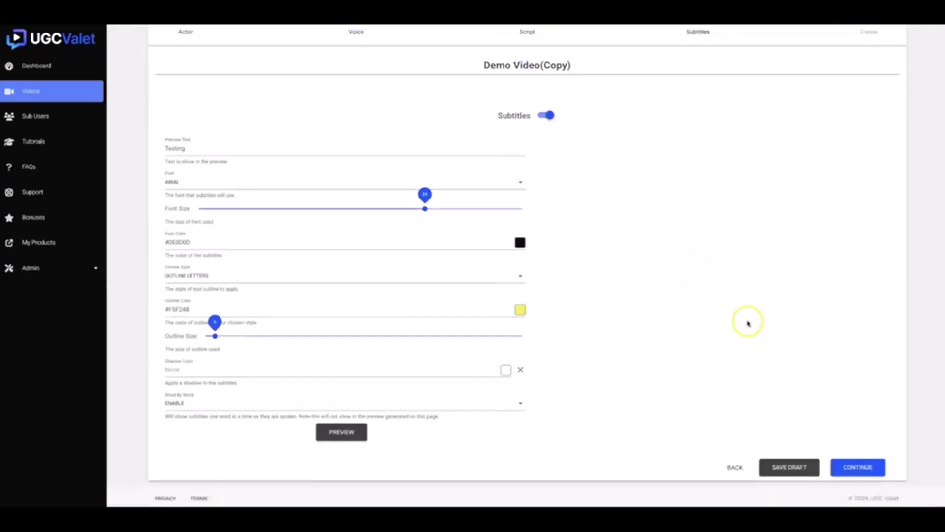
{"action": "left_click", "coordinate": [869, 463]}
{"action": "left_click", "coordinate": [535, 363]}
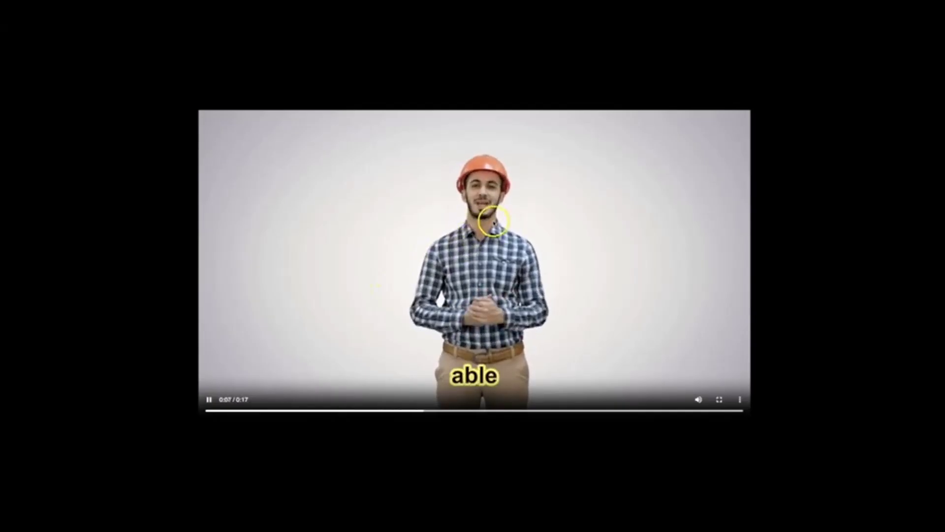
Open the completed "Outro to Demo" video with subtitles, play its opening and pause it
{"action": "left_click", "coordinate": [490, 280]}
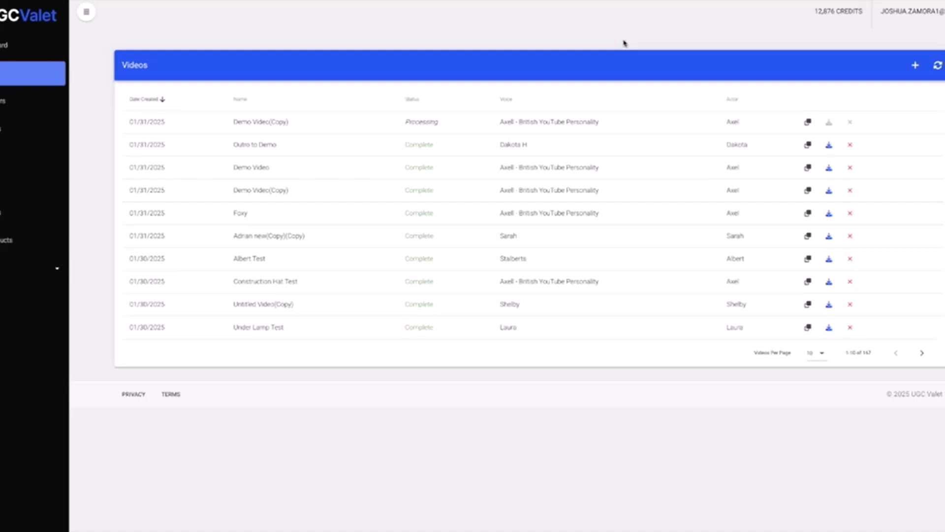
{"action": "left_click", "coordinate": [829, 144]}
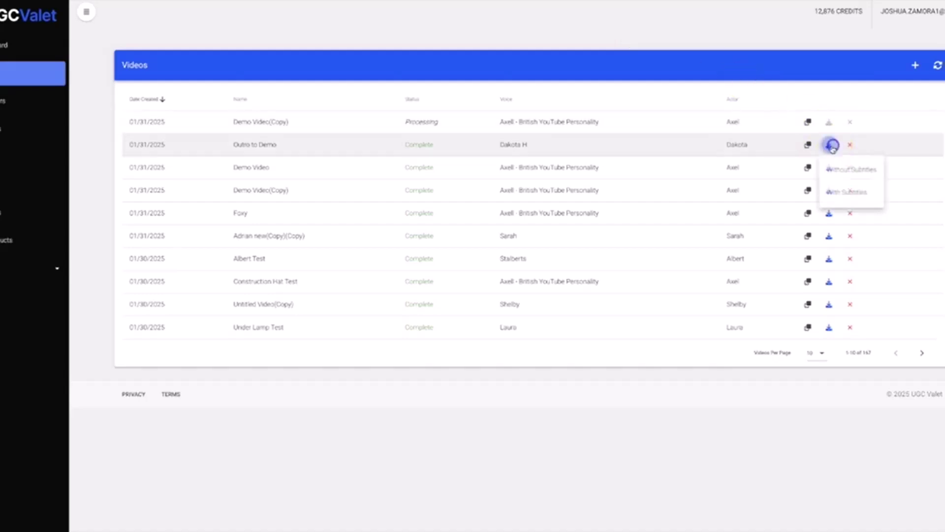
{"action": "left_click", "coordinate": [847, 190]}
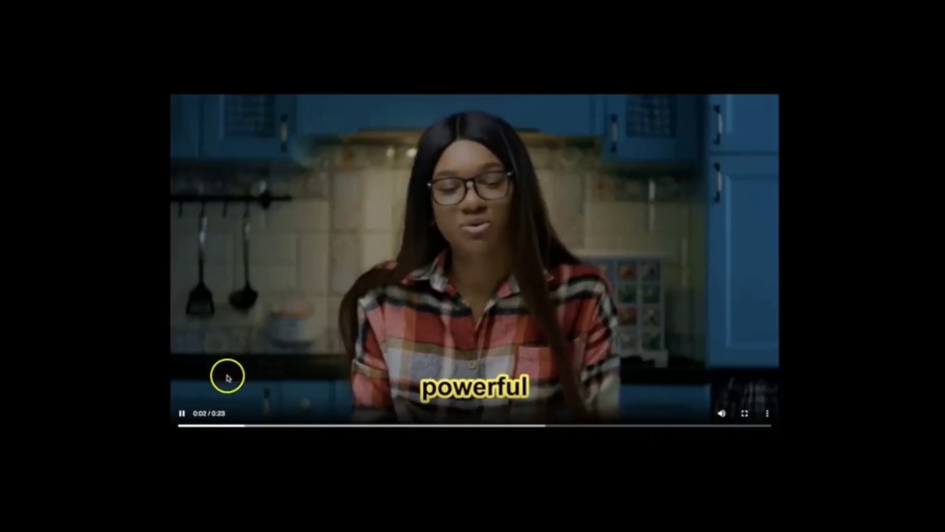
{"action": "left_click", "coordinate": [182, 413]}
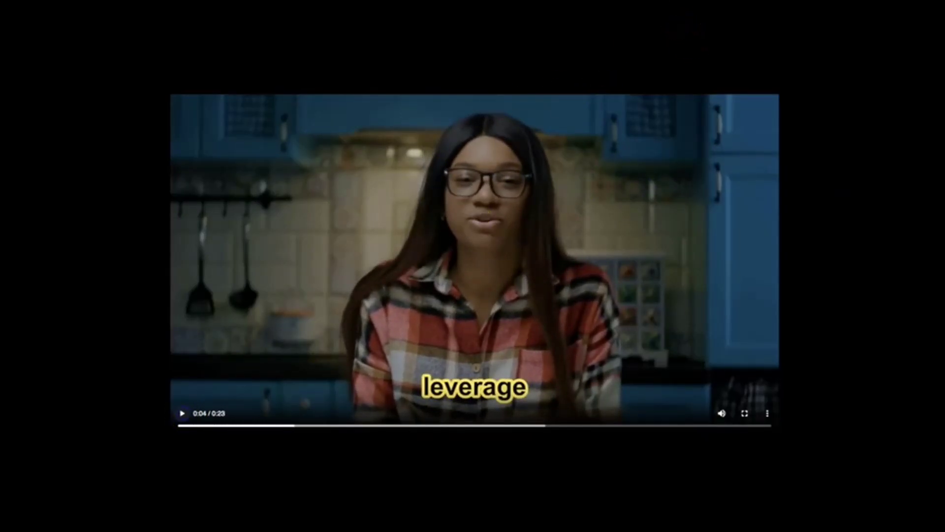